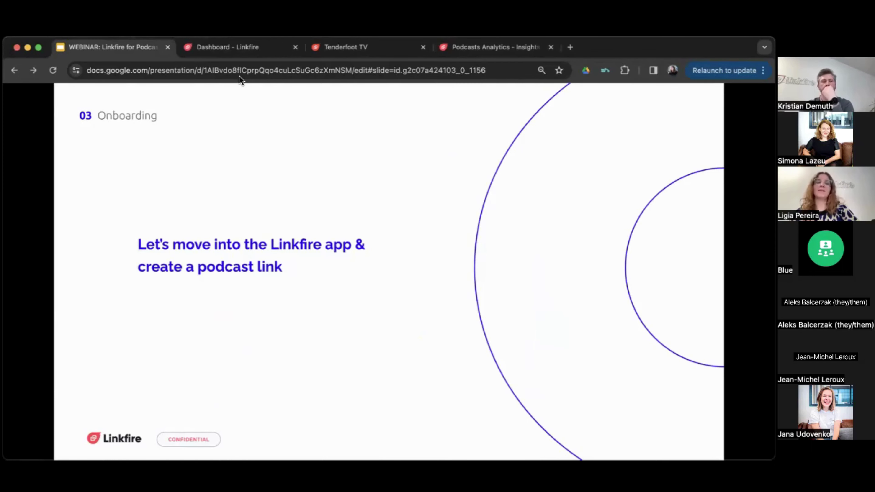
- Switch to the Linkfire dashboard and create a new podcast link for the show Radio Rental by Tenderfoot TV & Audacy
left_click(235, 48)
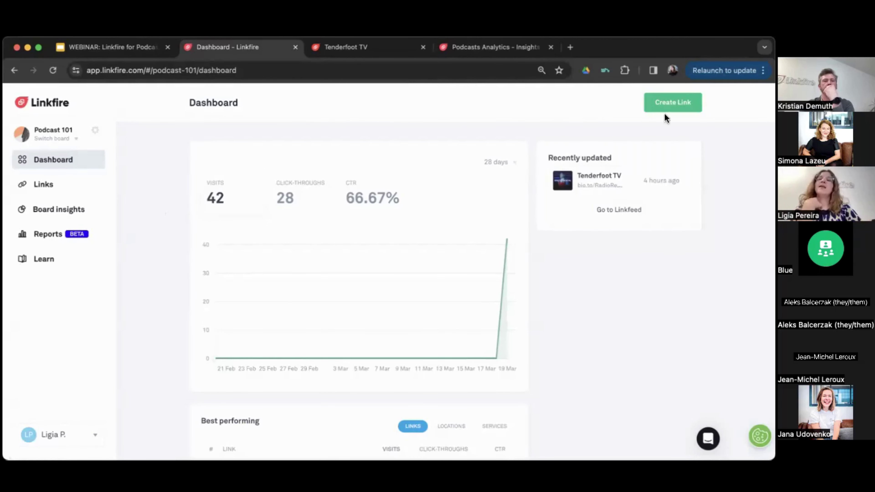
left_click(673, 103)
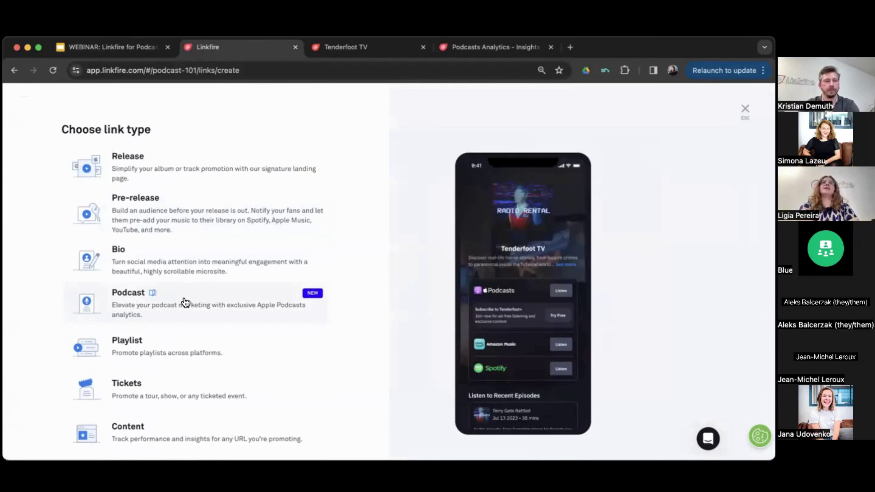
left_click(174, 311)
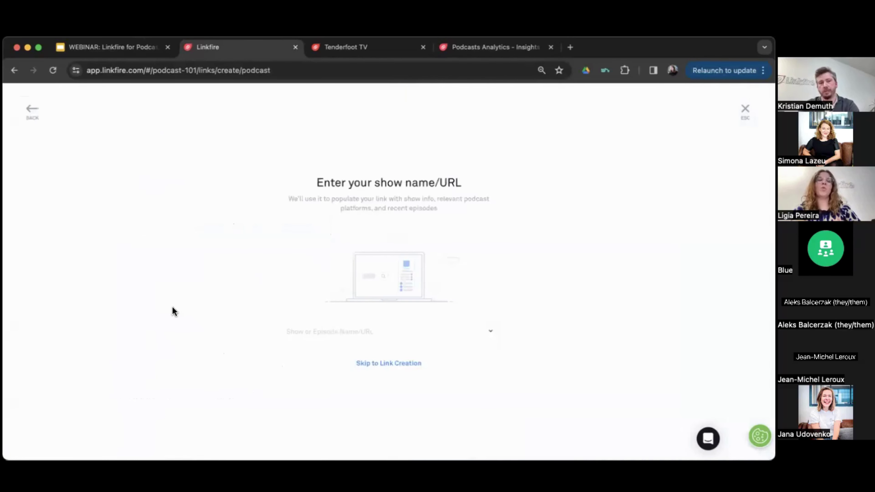
left_click(355, 337)
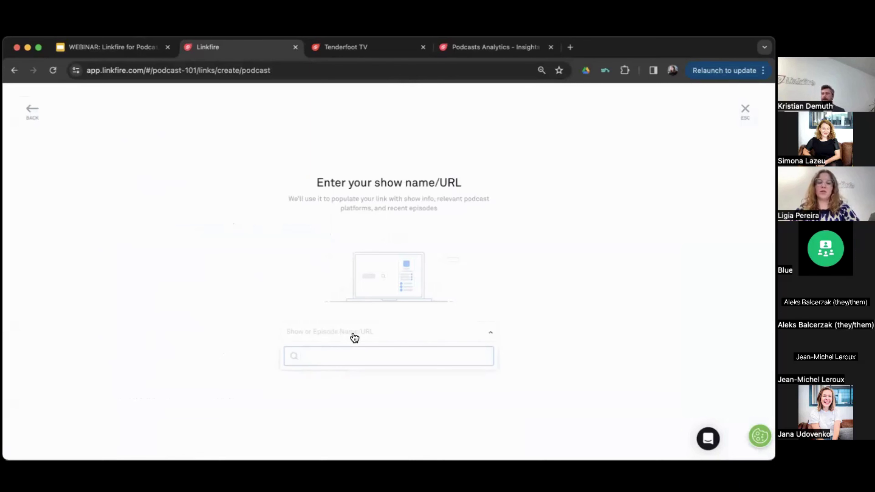
type("Radio Ren")
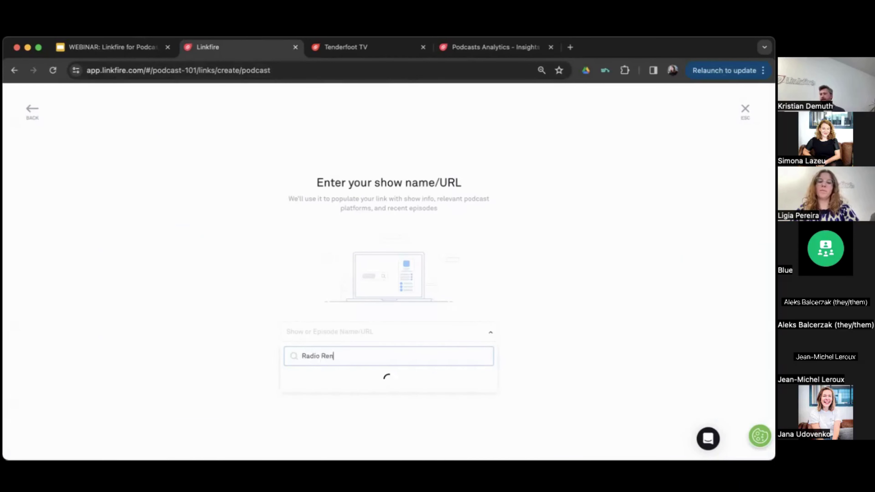
type("tal")
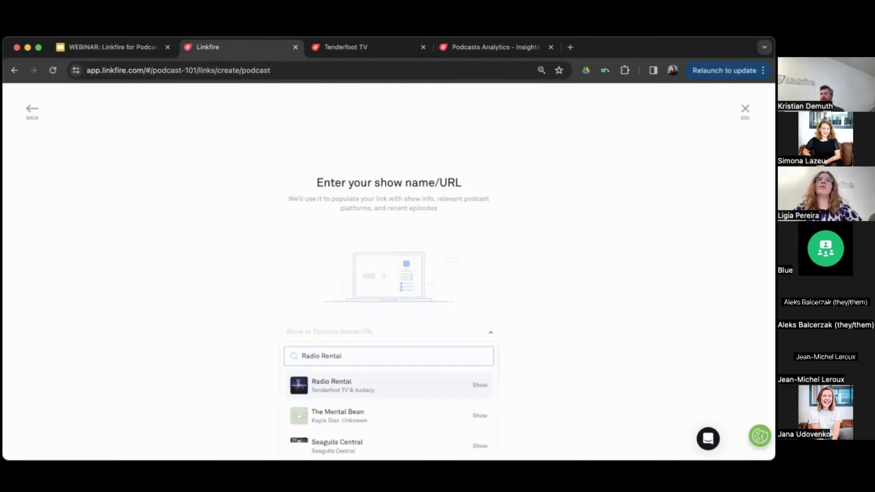
left_click(334, 383)
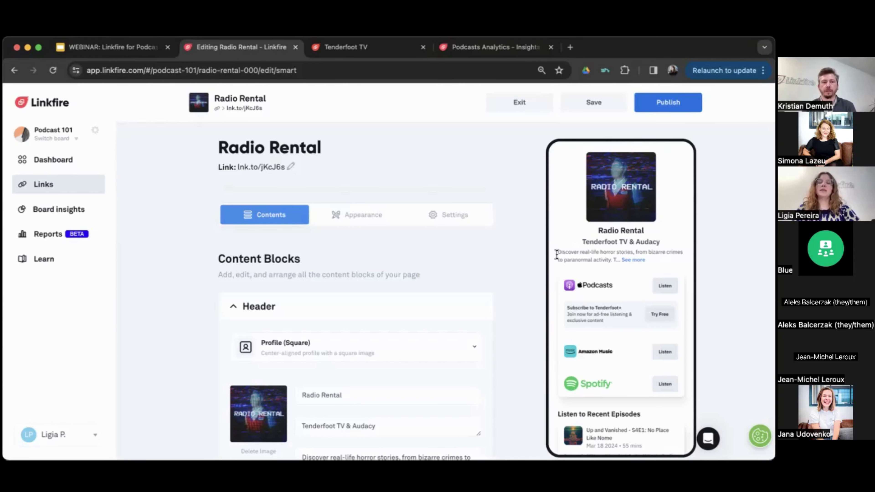
- Clear the header's subtitle and shorten the description to "Discover real-life horror stories, from bizarre crimes to paranormal activity."
scroll(387, 424, "down", 3)
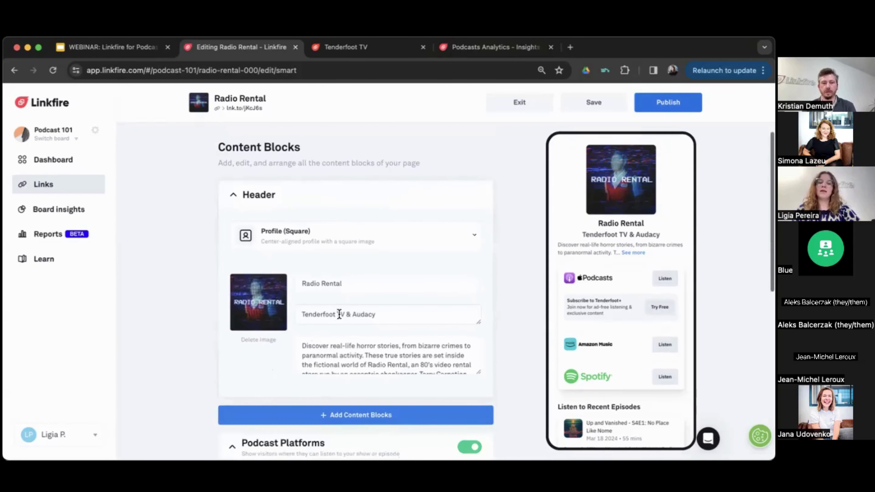
triple_click(393, 315)
key("BackSpace")
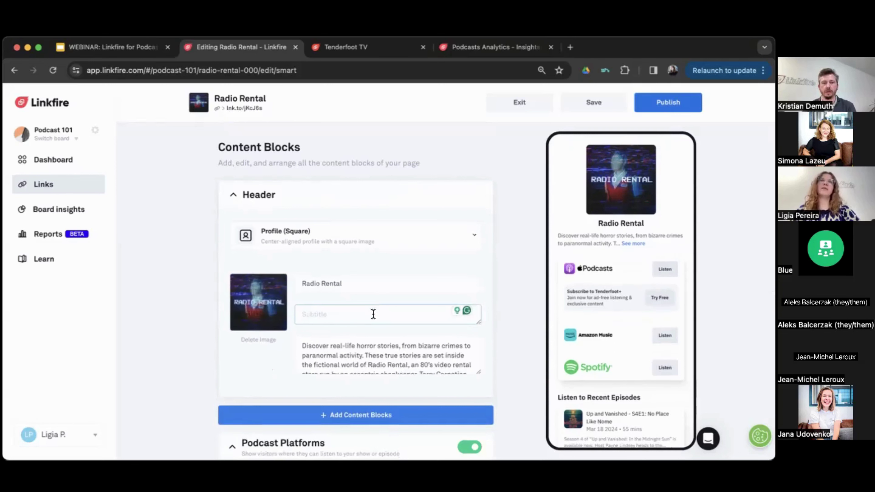
left_click(350, 352)
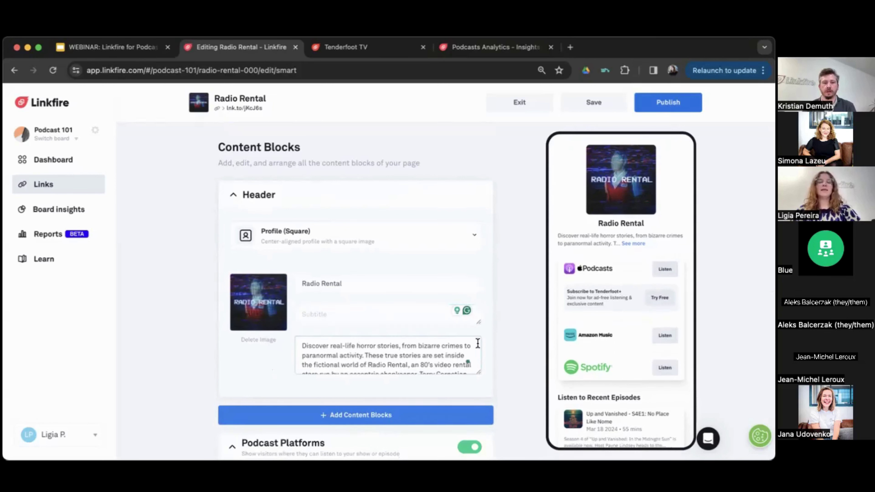
left_click(631, 244)
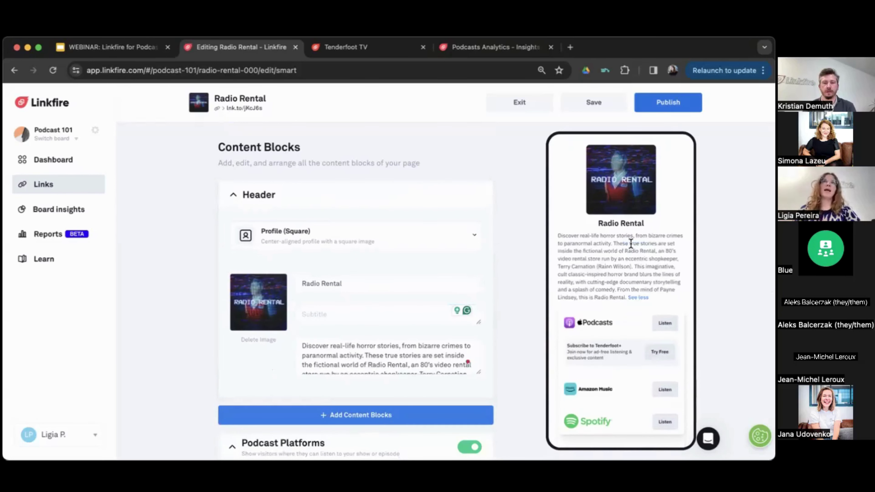
scroll(408, 344, "down", 2)
scroll(383, 361, "up", 2)
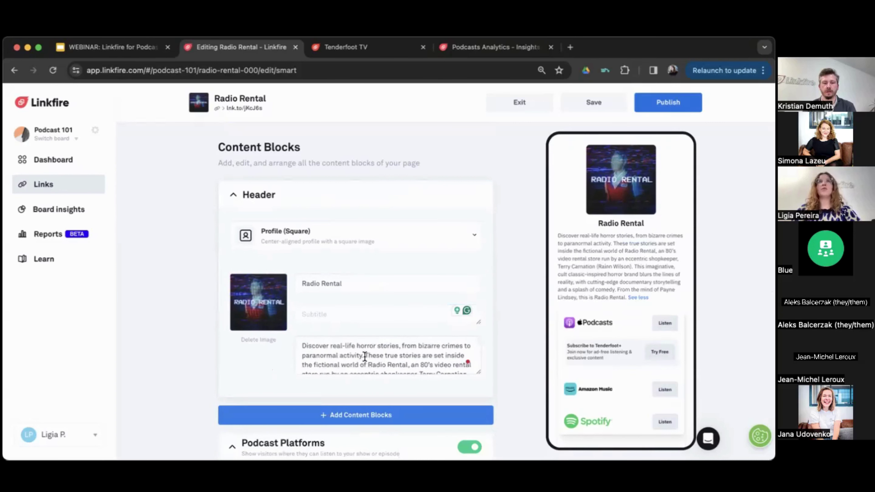
left_click_drag(365, 357, 493, 416)
key("BackSpace")
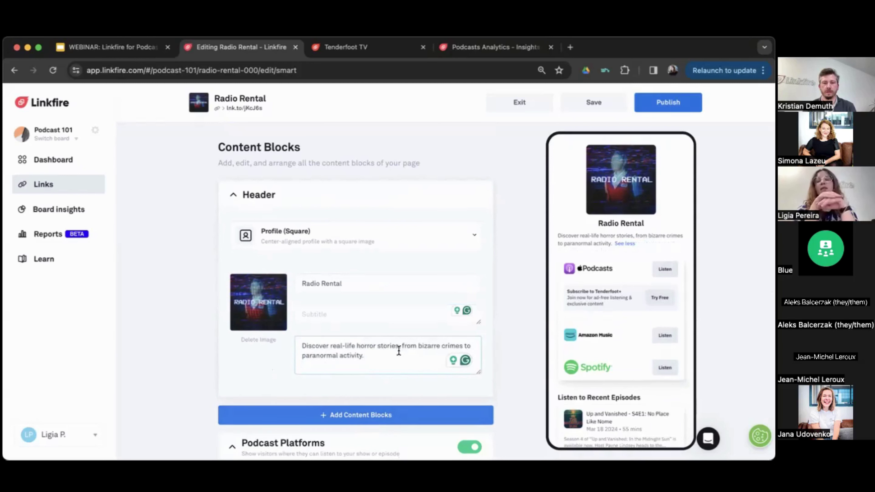
- Collapse the Podcast Platforms block, leave the Radio Rental link without saving, and open the Tenderfoot TV link for editing
scroll(399, 351, "down", 4)
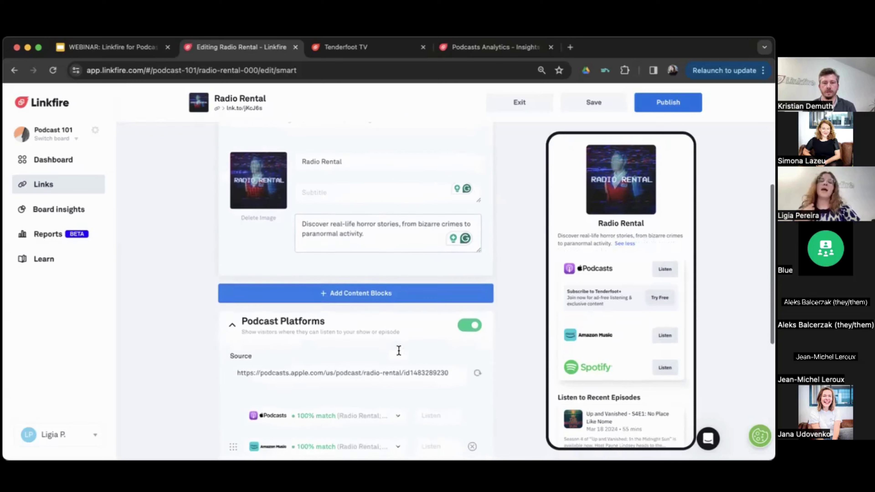
left_click(233, 327)
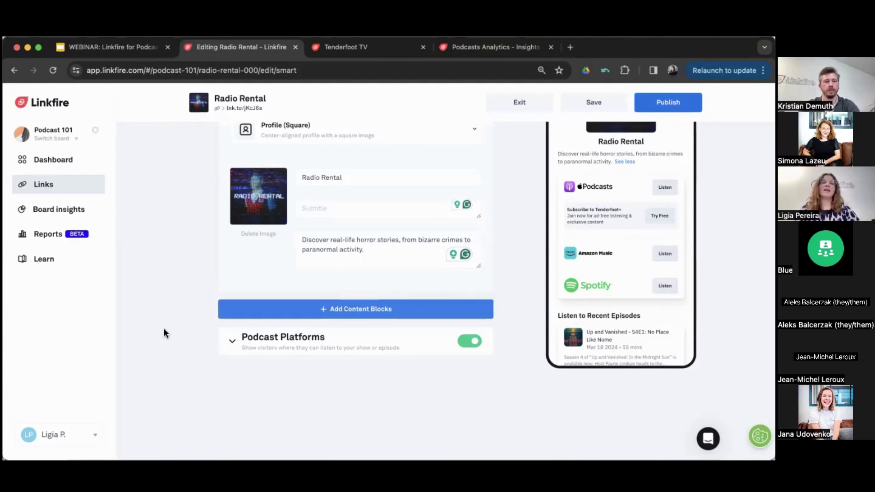
left_click(50, 158)
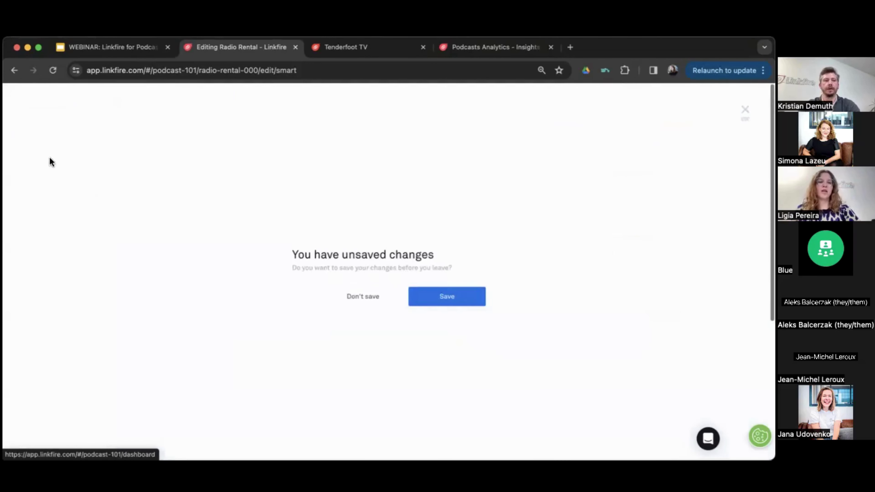
left_click(368, 297)
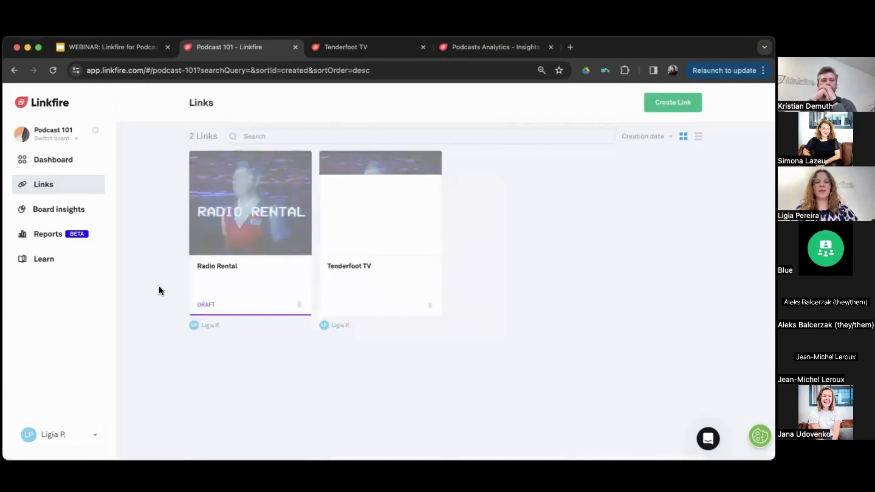
mouse_move(371, 181)
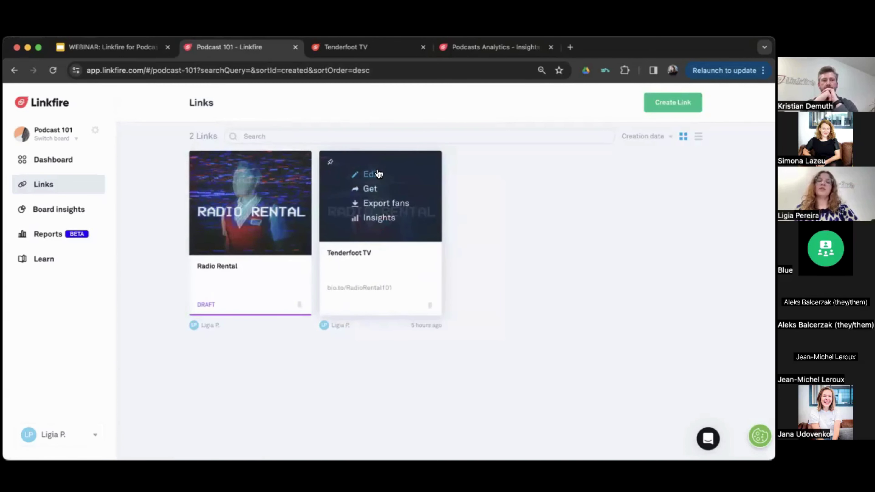
left_click(368, 175)
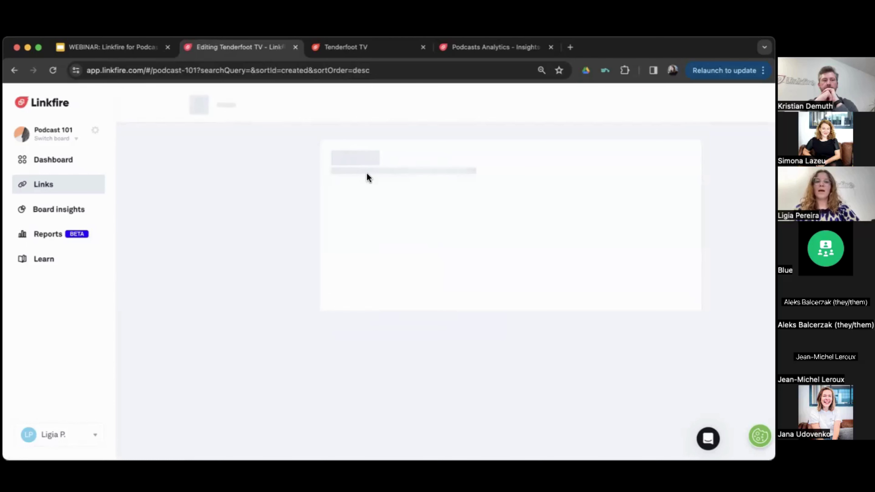
- Examine the published Tenderfoot TV page from its header and social links through the podcast platforms to the recent episodes
left_click(376, 51)
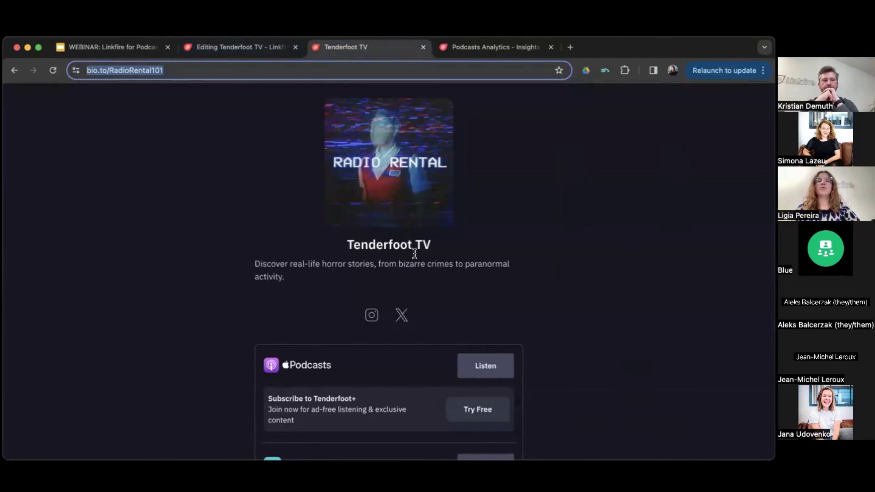
scroll(415, 254, "down", 4)
scroll(303, 127, "up", 4)
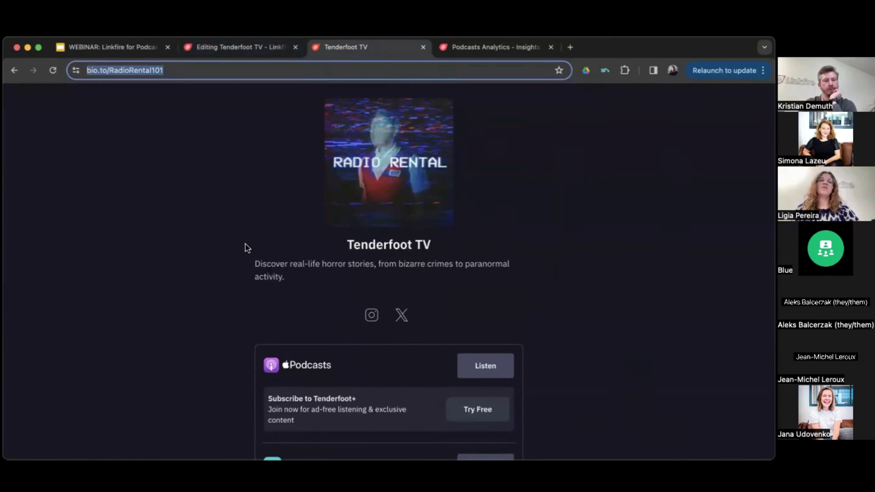
scroll(382, 232, "down", 2)
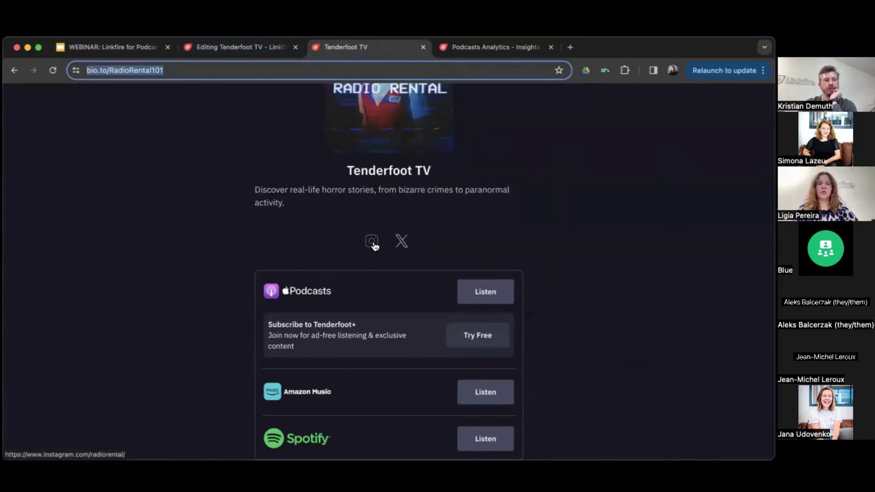
scroll(374, 246, "down", 1)
scroll(355, 259, "down", 5)
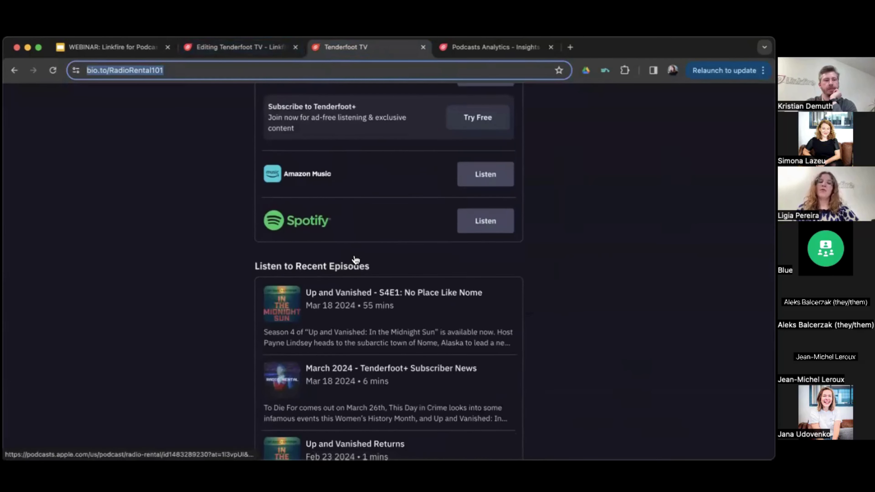
scroll(389, 318, "down", 3)
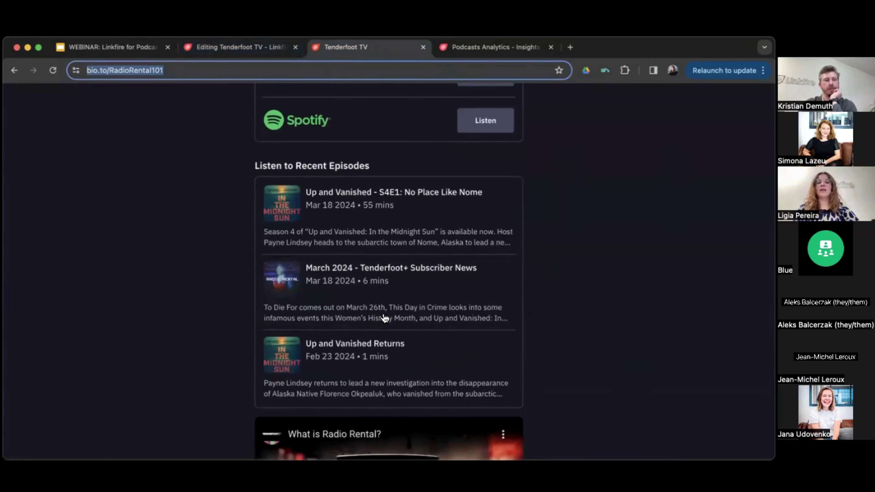
- Return to the Tenderfoot TV link editor and expand the Podcast Platforms block to view its settings
left_click(254, 51)
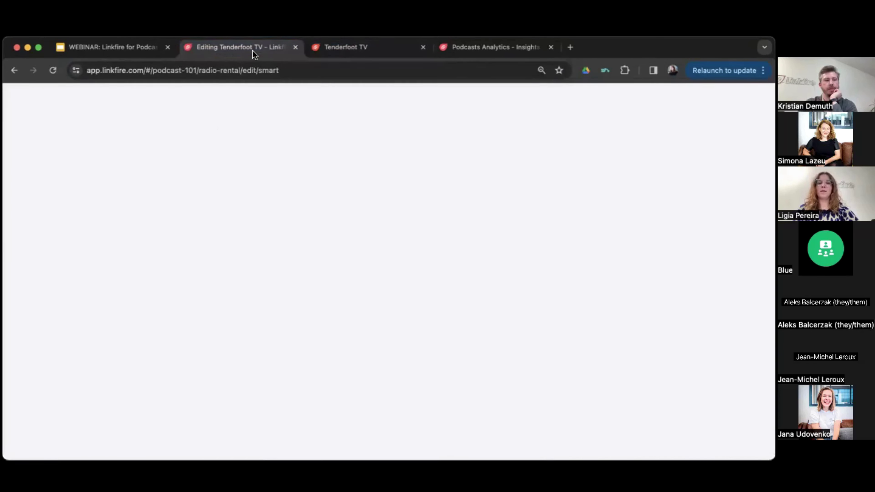
scroll(236, 362, "down", 3)
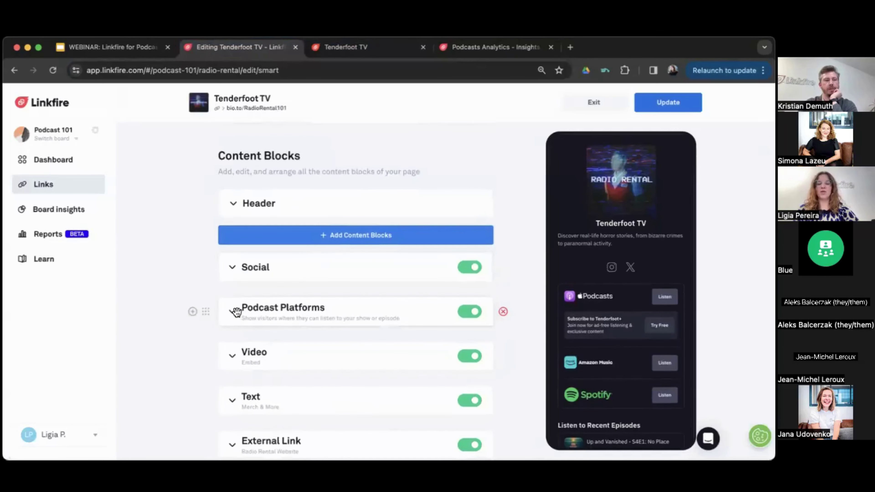
scroll(237, 312, "down", 3)
left_click(231, 213)
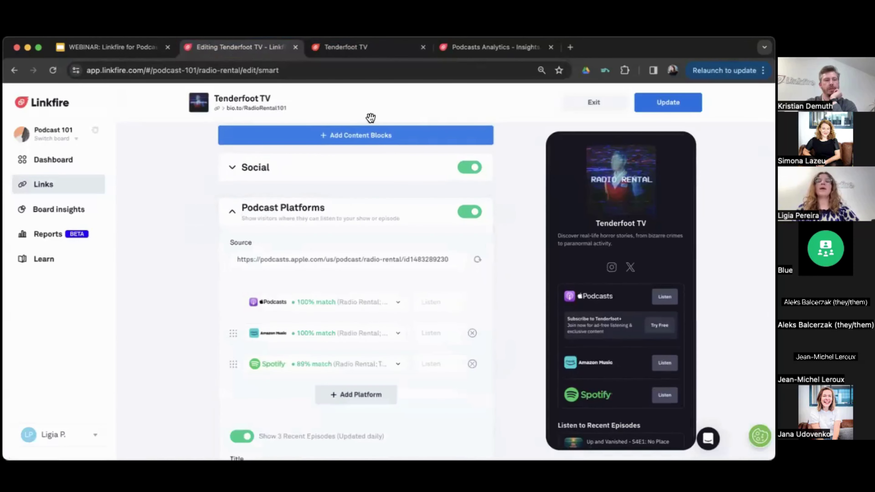
- Examine the rest of the published page: the video, Merch & More links, staff pick image and email sign-up form
left_click(342, 46)
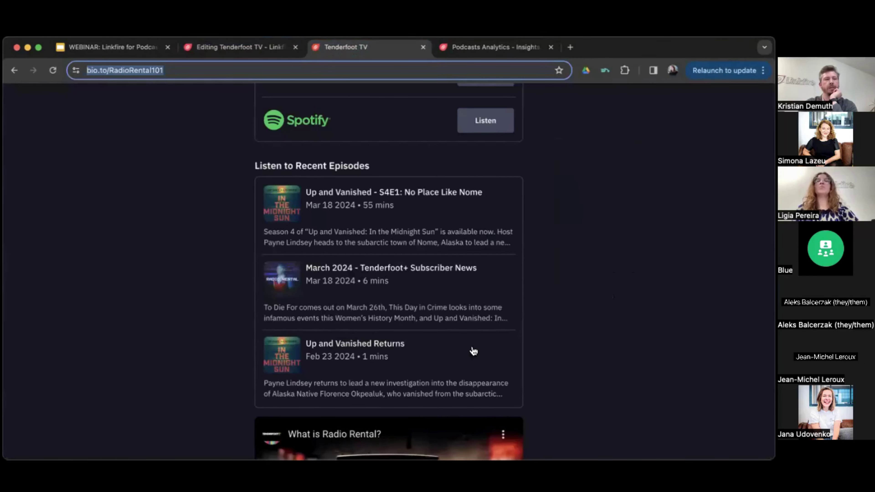
scroll(455, 336, "down", 5)
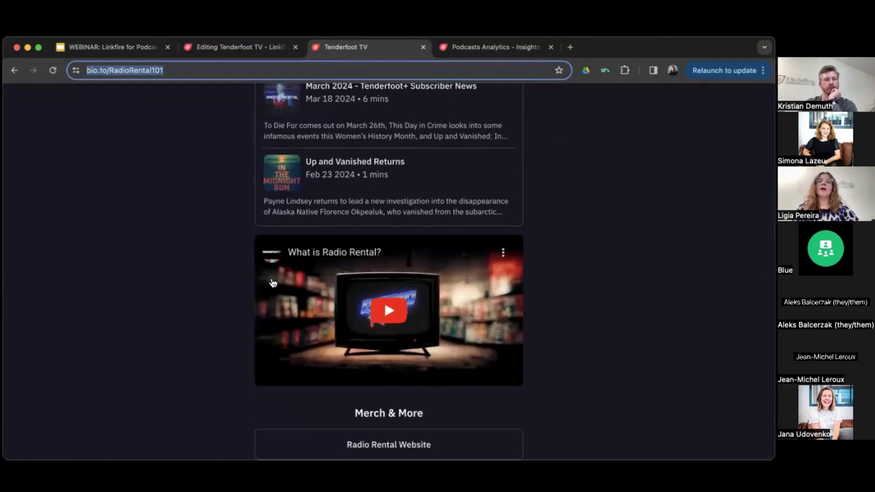
scroll(410, 238, "down", 4)
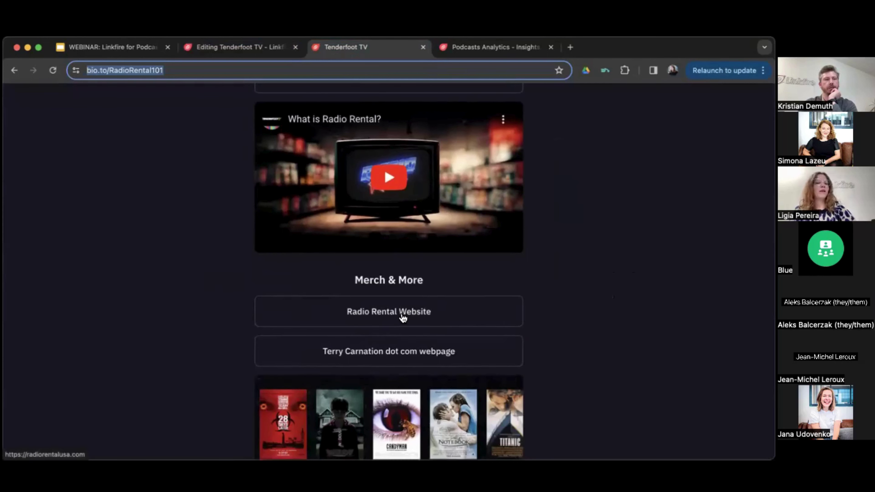
scroll(401, 315, "down", 5)
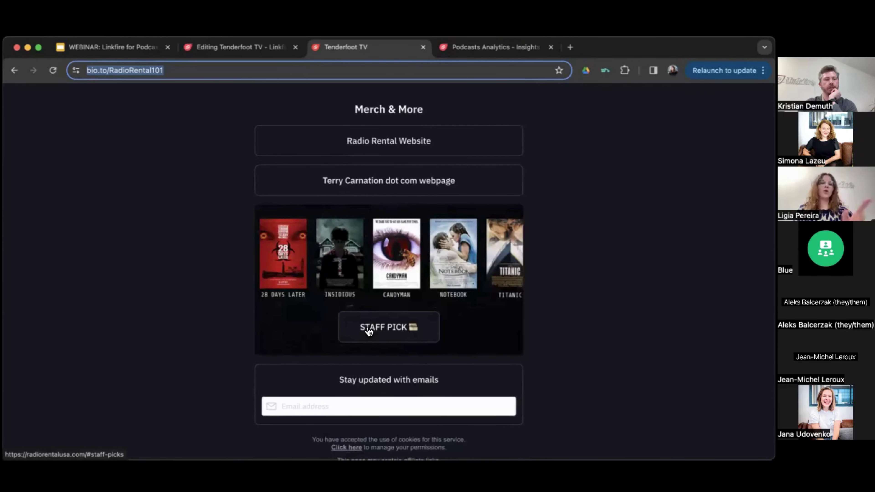
left_click(341, 405)
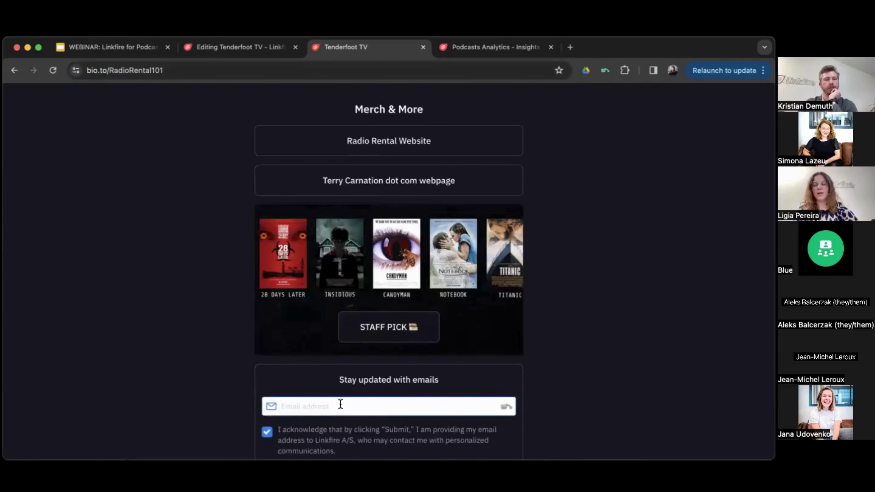
scroll(339, 404, "down", 3)
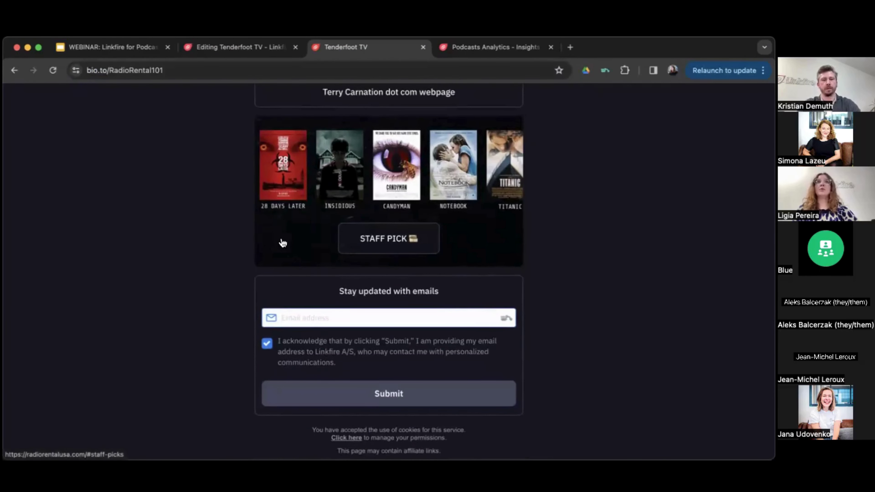
- Go back to the link editor, collapse the Podcast Platforms block and review the remaining content blocks
left_click(195, 49)
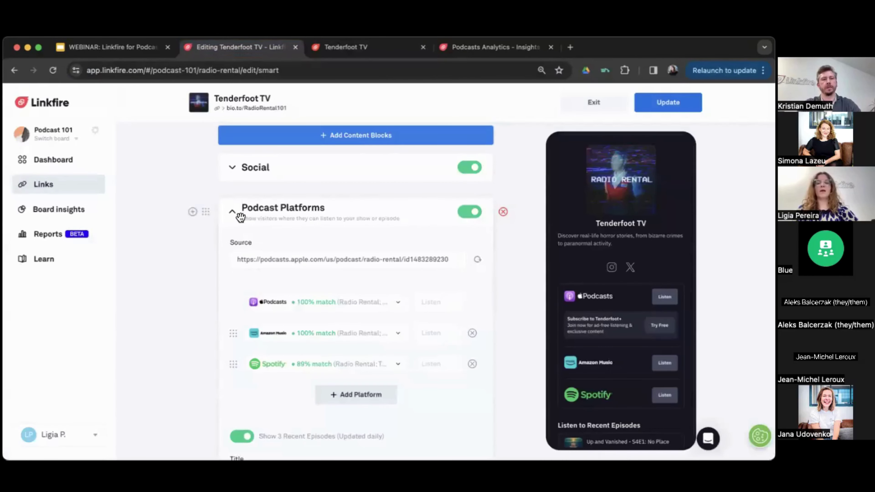
left_click(240, 216)
scroll(289, 251, "down", 3)
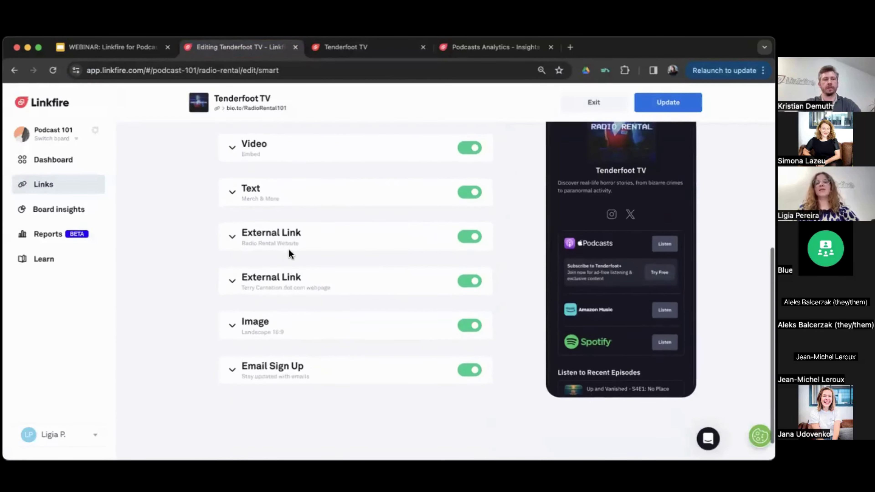
- Expand the Merch & More text block, locate its heading in the page preview, and switch the block off and back on
left_click(231, 197)
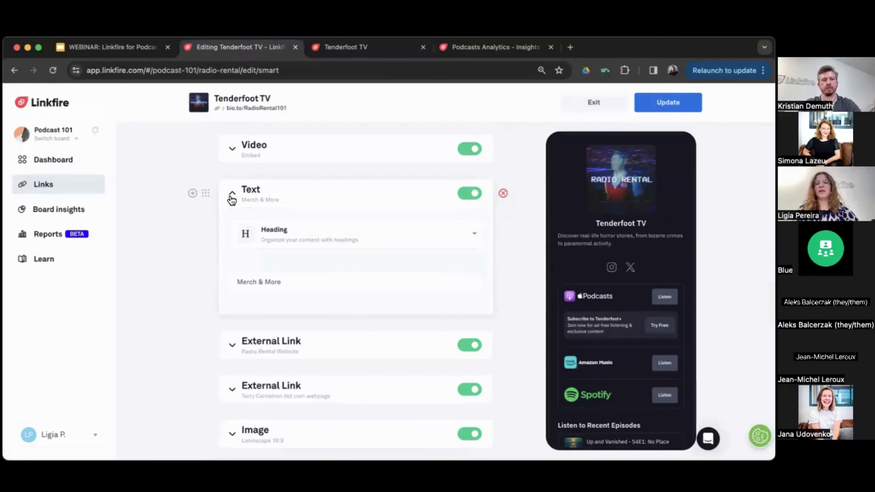
left_click(298, 282)
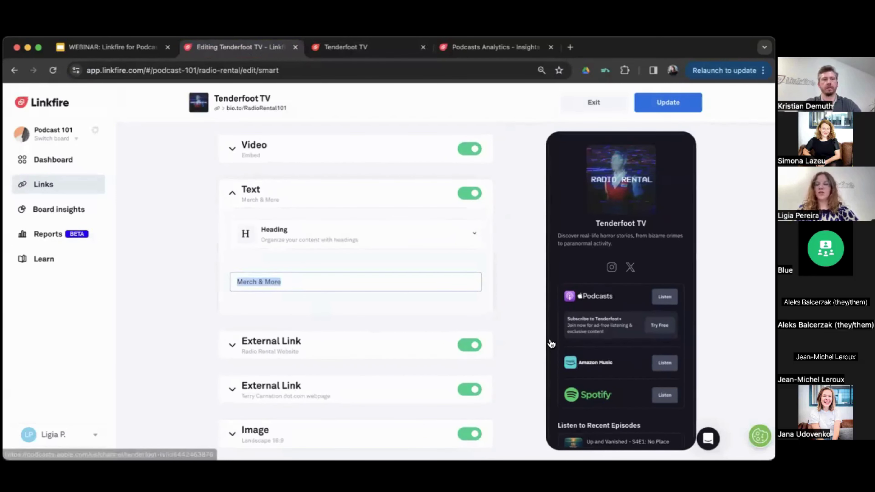
scroll(553, 343, "down", 5)
scroll(610, 310, "down", 3)
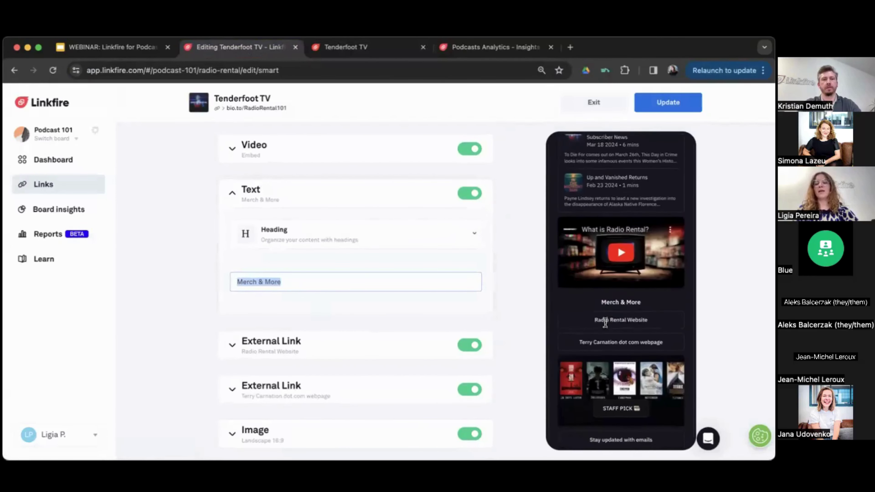
left_click(466, 193)
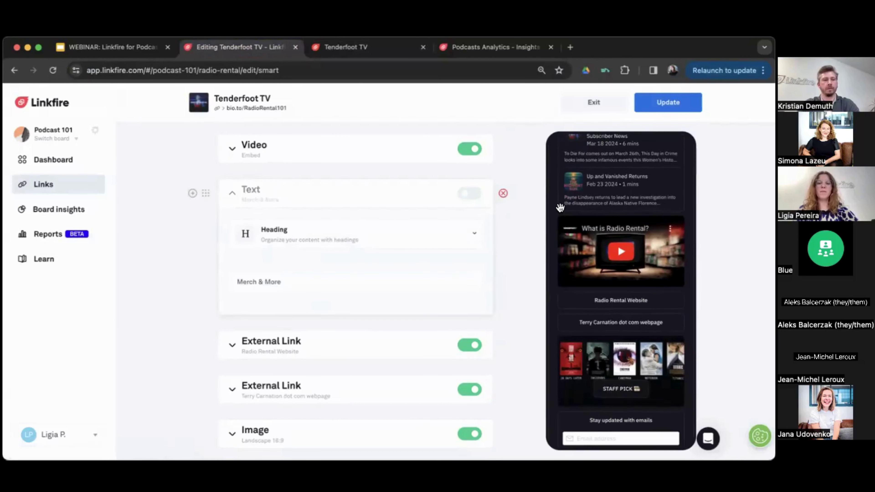
left_click(473, 196)
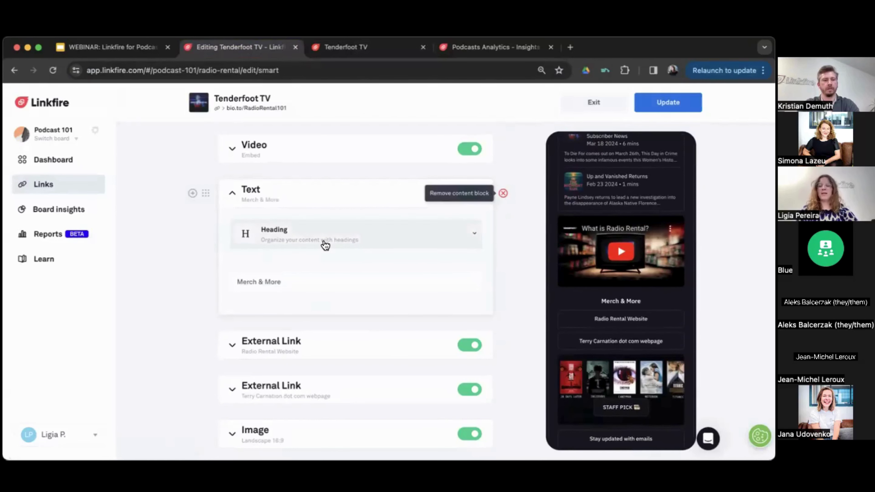
- Review the remaining content blocks and the types available to add, from Podcast Platforms to Email Sign Up, without adding any
scroll(324, 244, "up", 10)
scroll(315, 349, "down", 10)
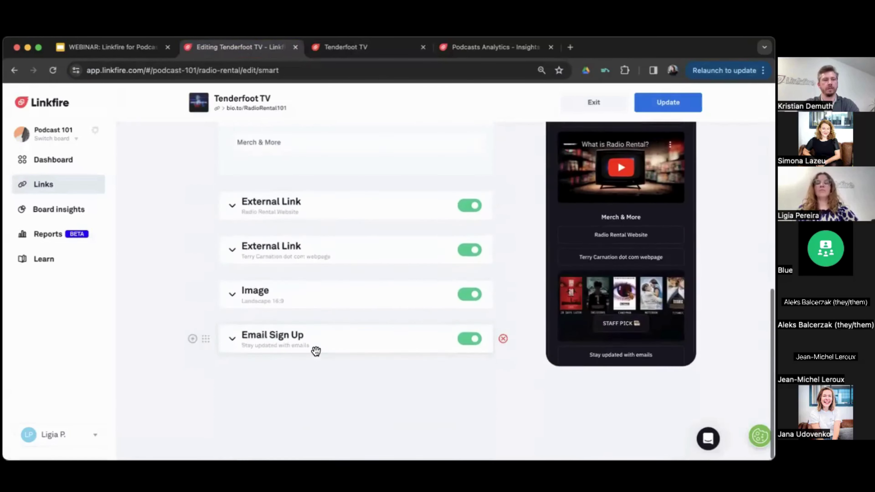
scroll(349, 269, "up", 10)
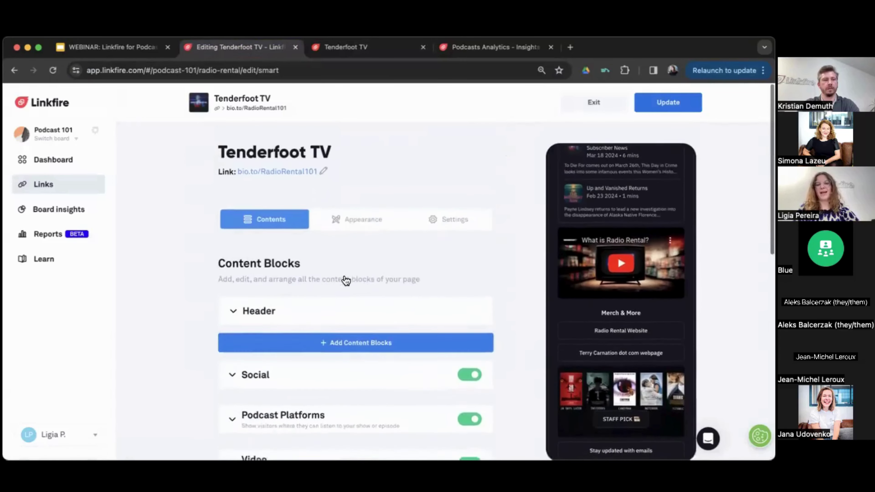
left_click(334, 339)
scroll(330, 345, "down", 4)
scroll(295, 341, "down", 2)
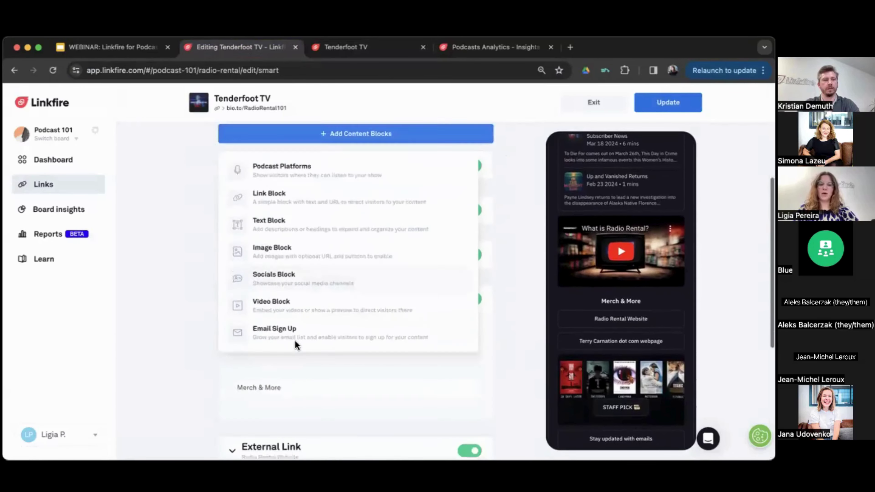
scroll(294, 341, "up", 6)
left_click(167, 312)
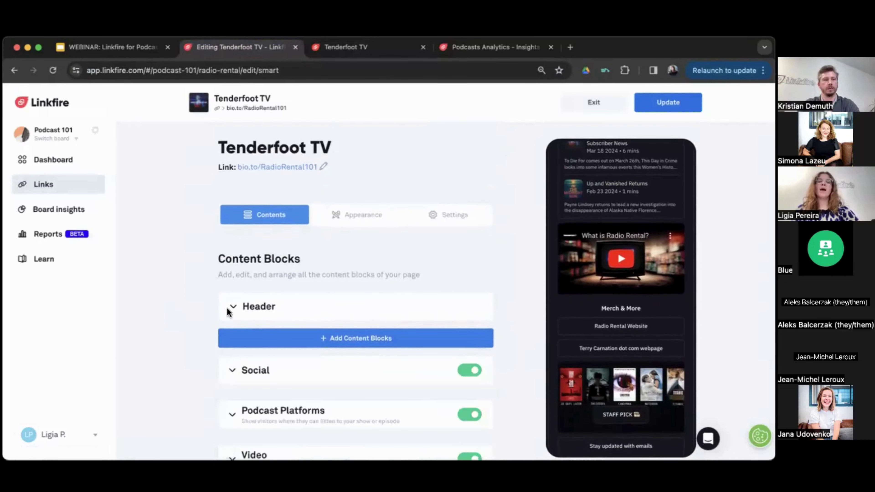
- Try the Light color scheme on the page, restore Dark, and review the background image and effects options
left_click(380, 220)
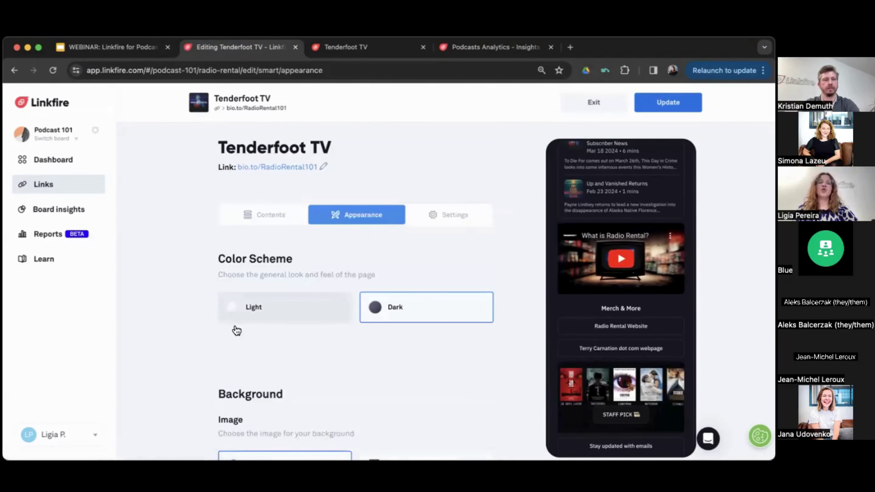
scroll(573, 291, "up", 10)
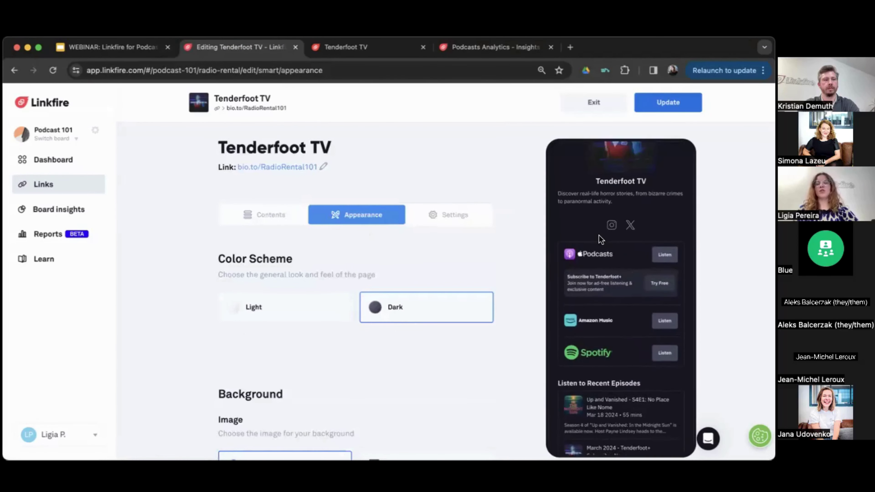
left_click(271, 299)
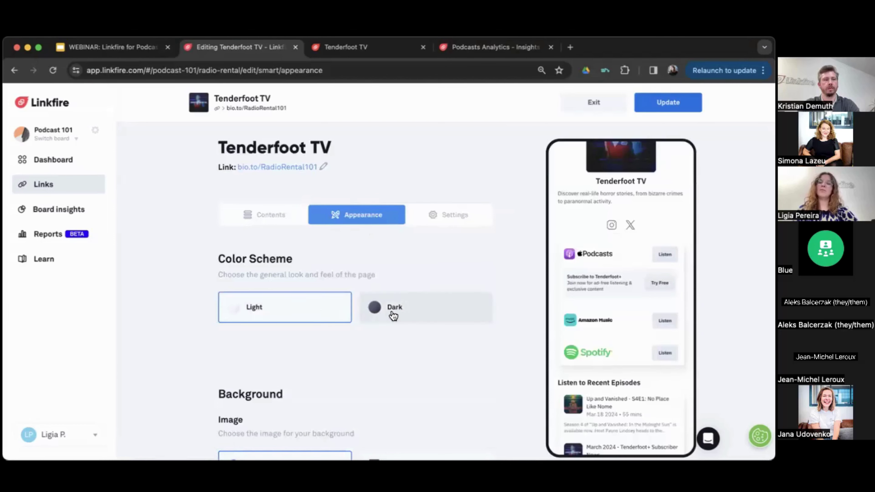
left_click(407, 314)
scroll(408, 315, "down", 3)
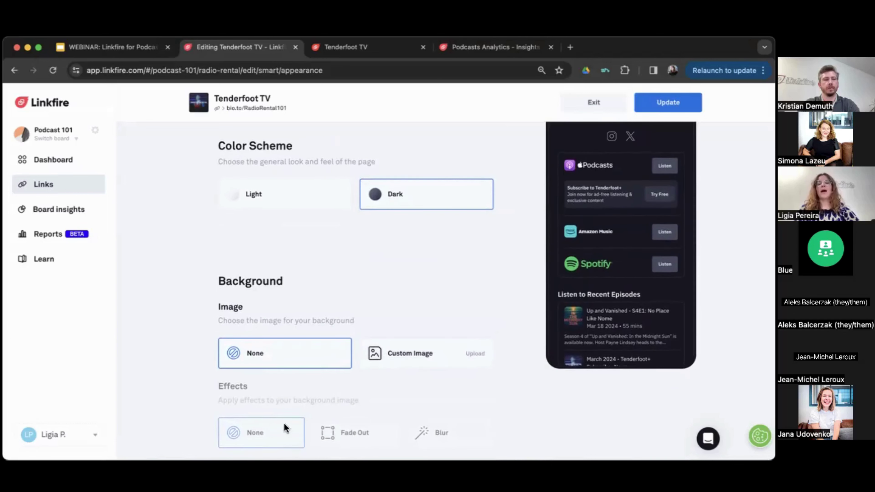
scroll(369, 297, "up", 3)
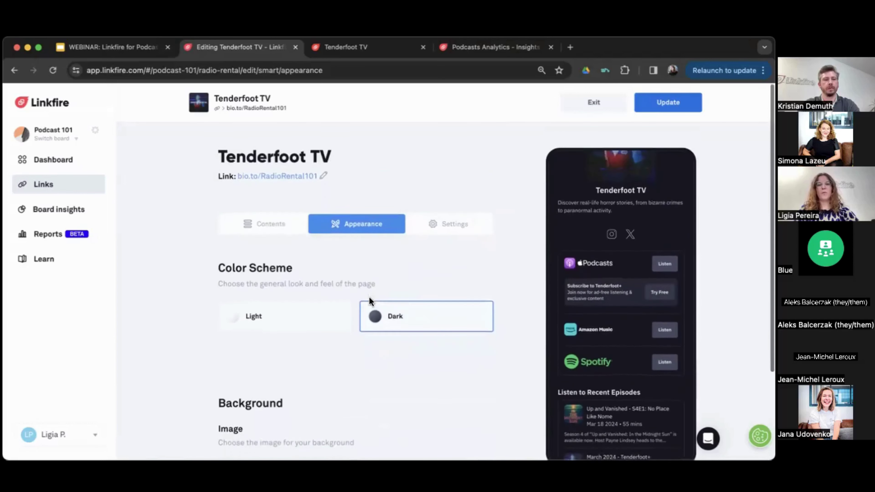
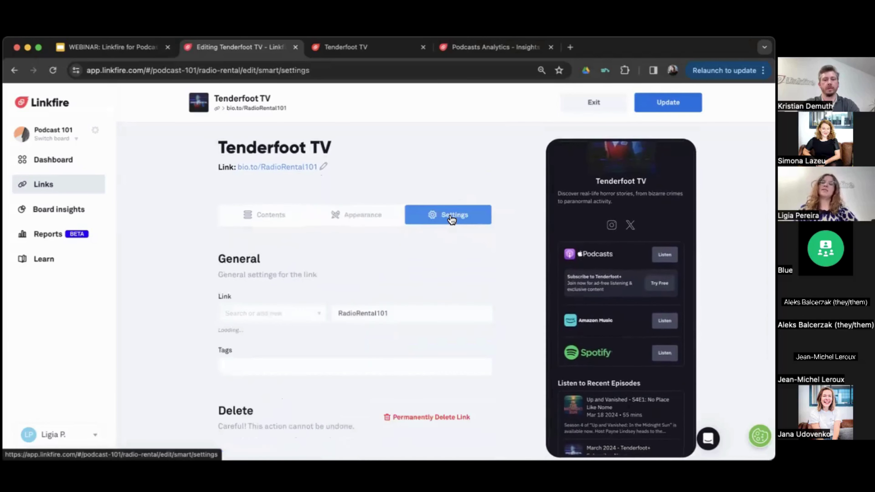
- In the link's general settings, replace the domain with the new custom subdomain tenderfoot.lnk.to
left_click(256, 313)
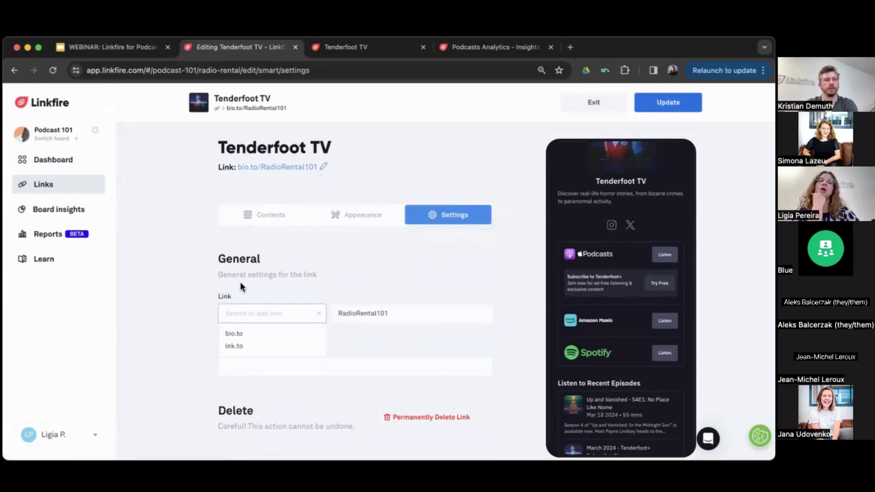
left_click(250, 333)
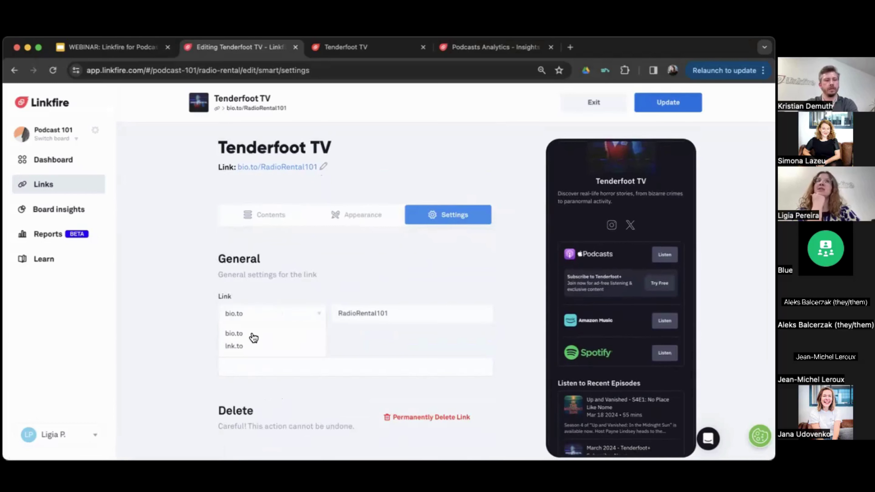
left_click(259, 311)
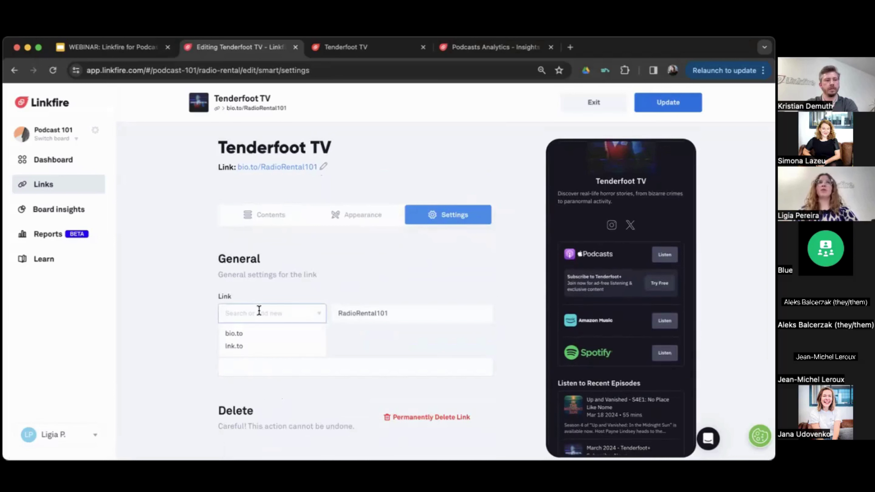
type("tenderfoot")
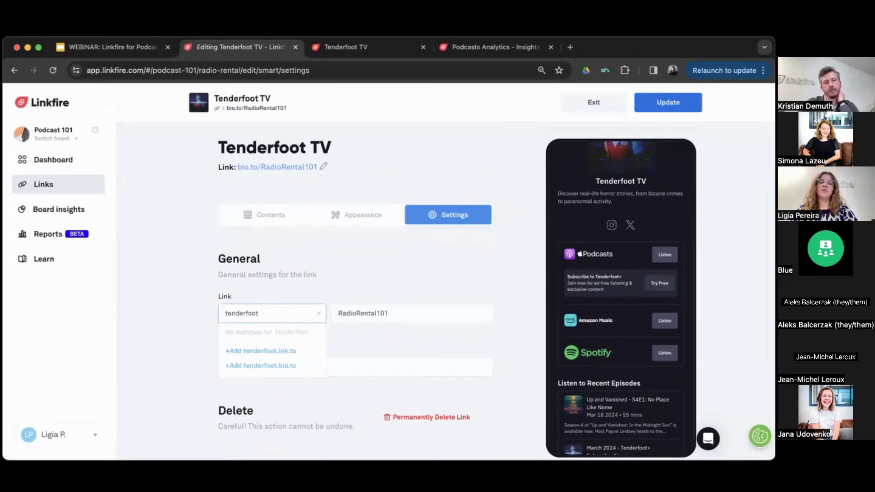
left_click(276, 351)
- Examine the RadioRental101 ending of the link address and the empty Tags field without changing either
left_click(406, 312)
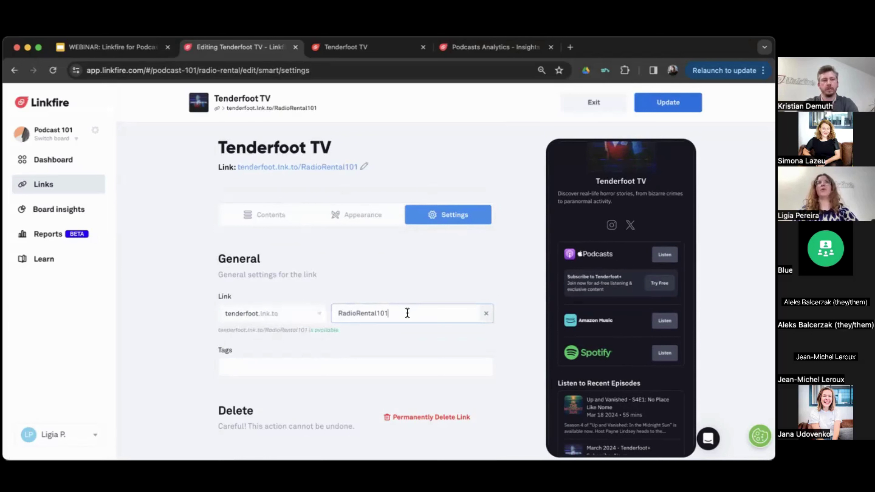
left_click_drag(407, 313, 250, 307)
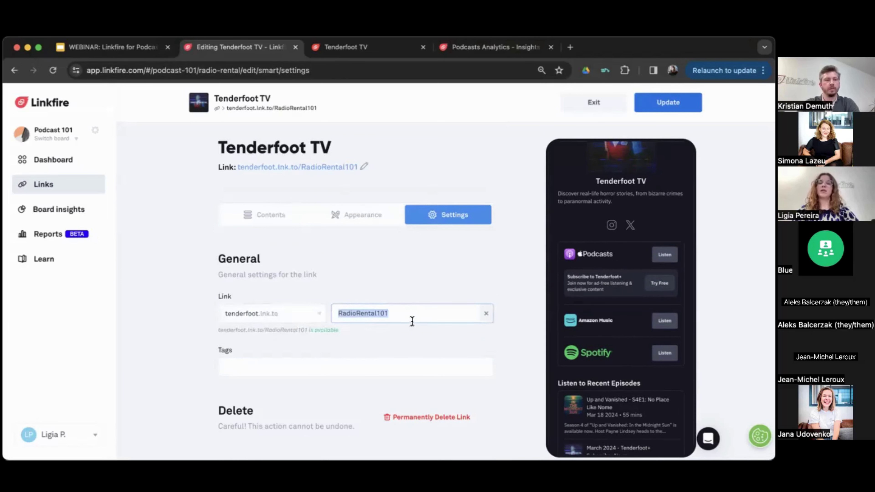
left_click(387, 314)
left_click_drag(392, 311, 262, 312)
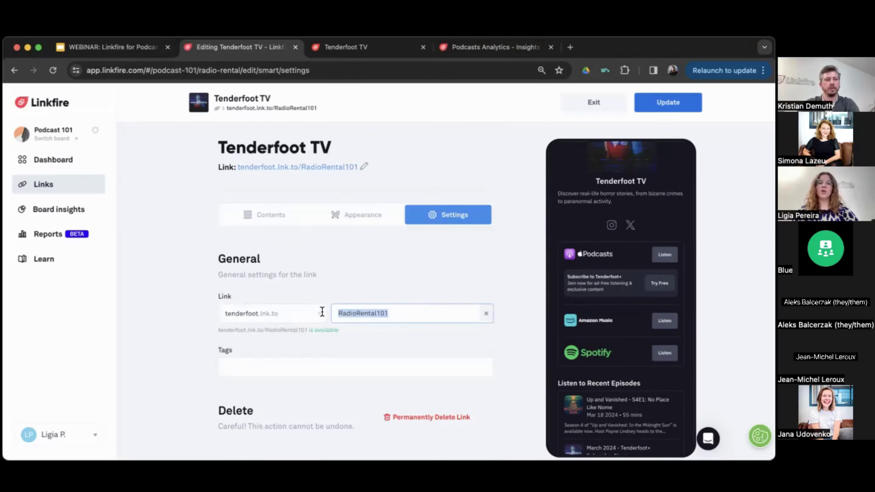
left_click(405, 313)
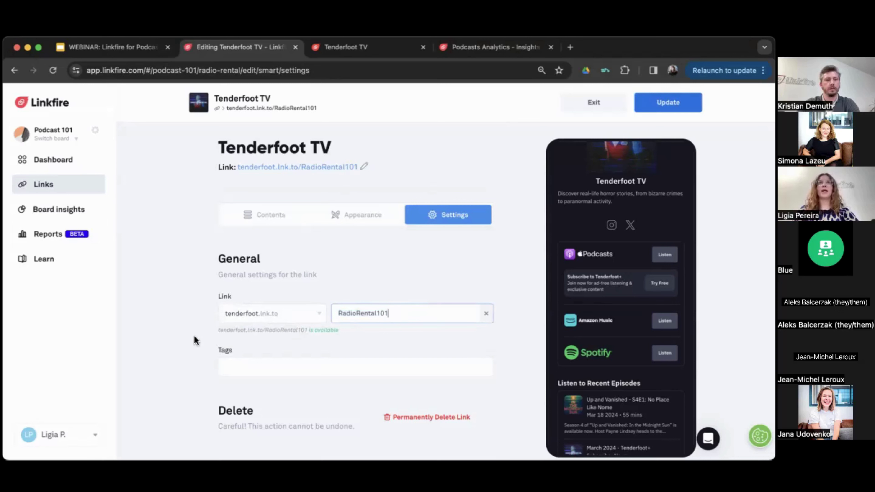
left_click(244, 367)
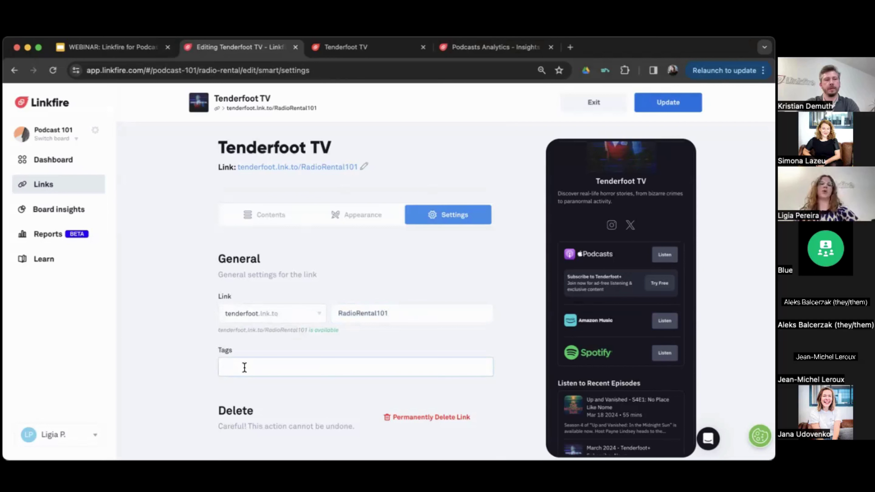
- Go back to the link's content blocks and exit the editor without saving the changes
left_click(264, 218)
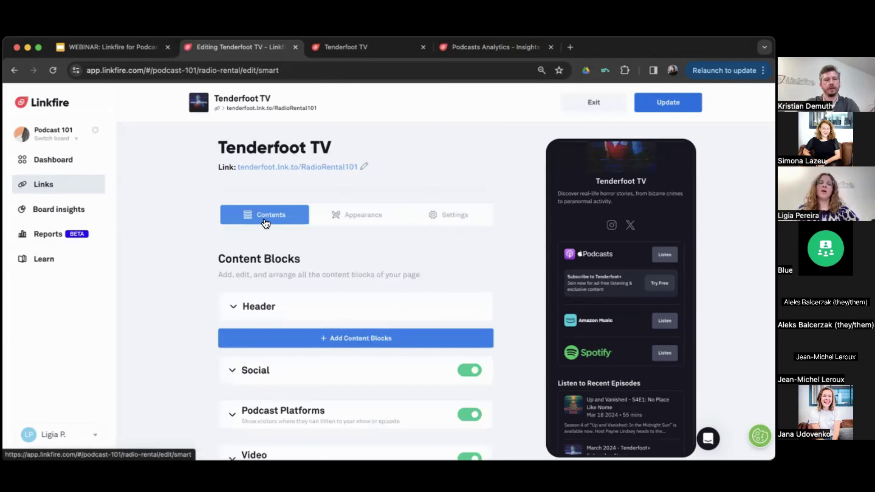
left_click(594, 107)
left_click(347, 299)
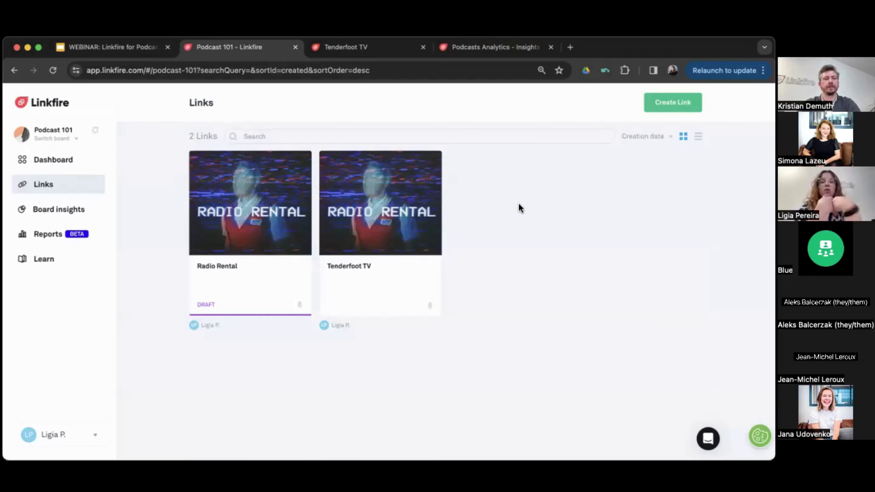
- Get the Tenderfoot TV link for sharing as a landing page and review the posting channels offered
mouse_move(396, 195)
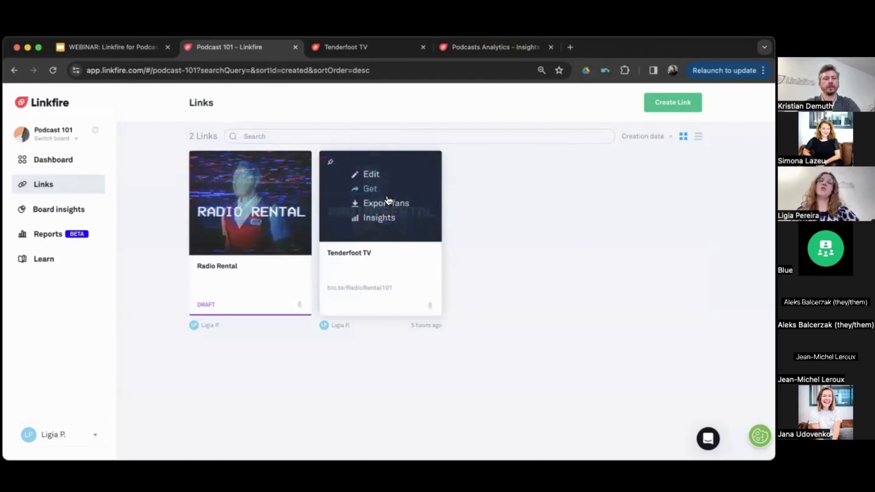
left_click(369, 190)
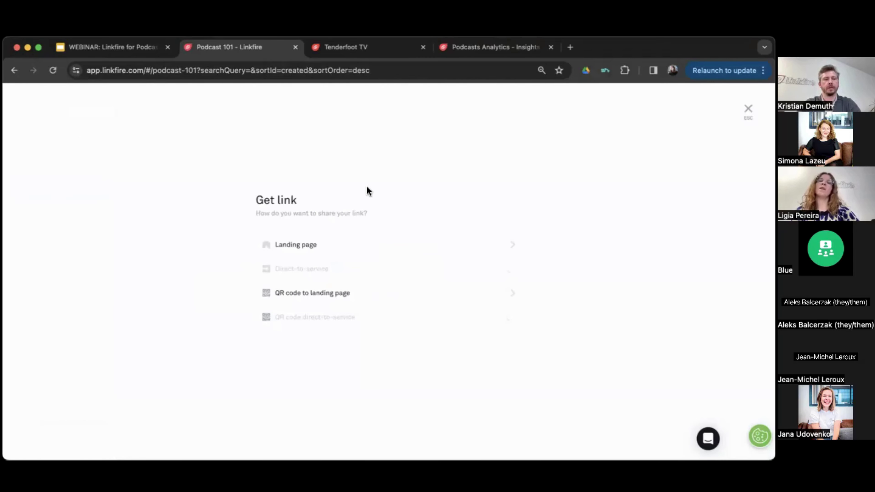
left_click(316, 247)
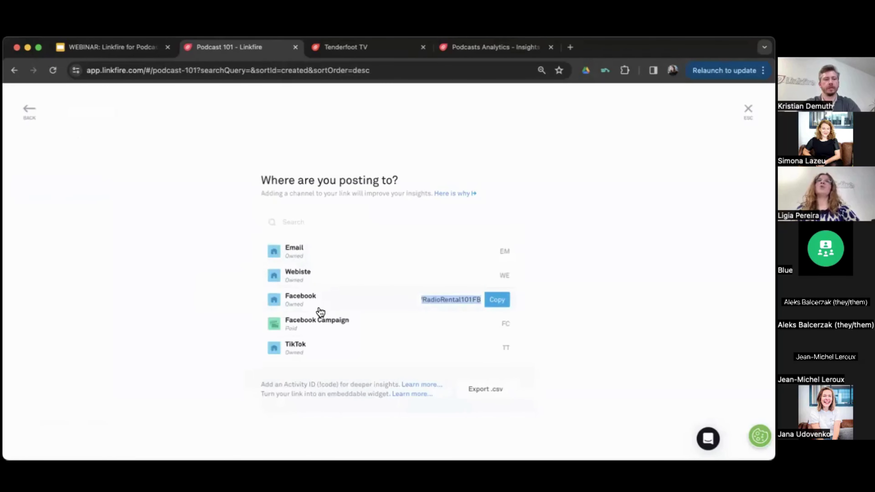
scroll(320, 311, "down", 3)
scroll(319, 310, "up", 3)
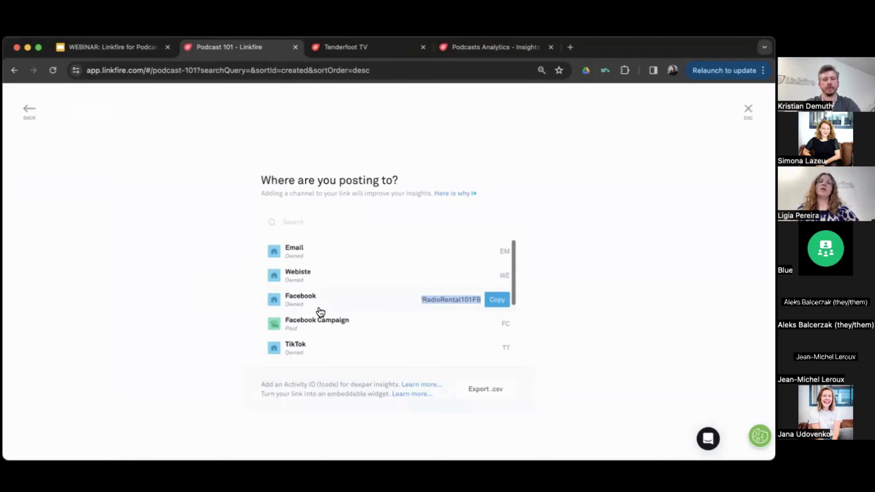
- Copy the landing page link for the Email channel, ending in RadioRental101EM
left_click(495, 253)
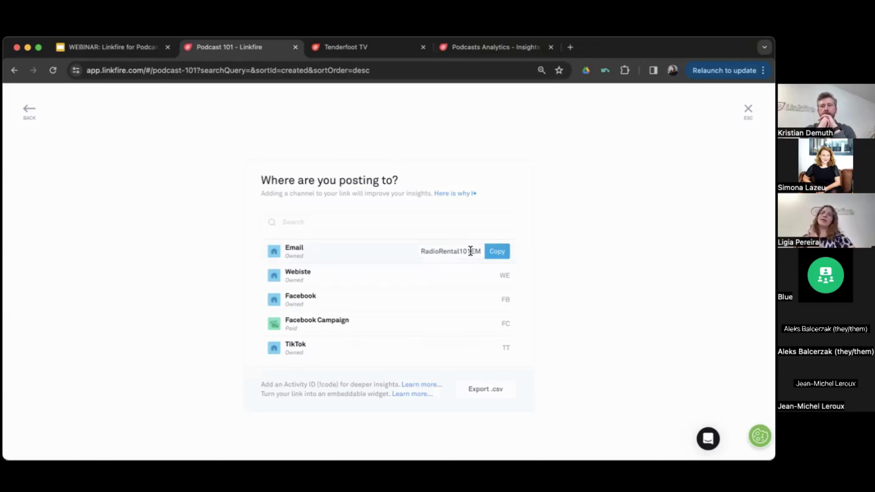
left_click(496, 251)
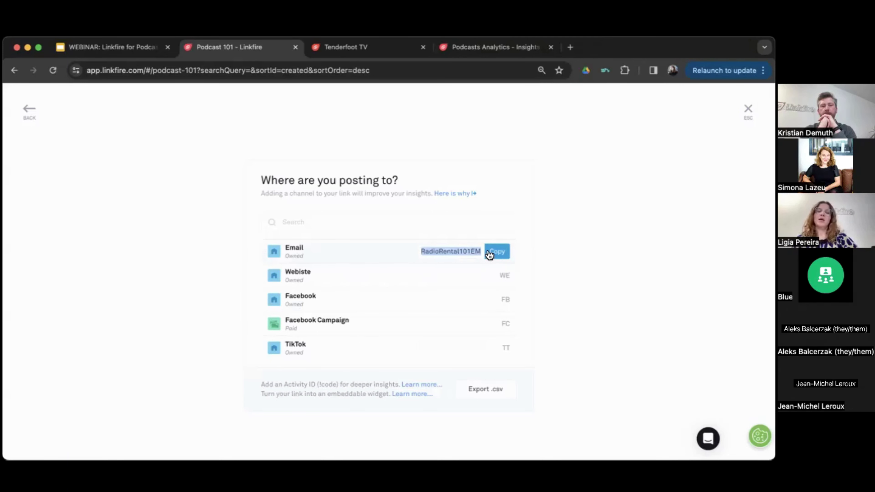
left_click(500, 254)
scroll(386, 285, "down", 5)
scroll(386, 285, "up", 5)
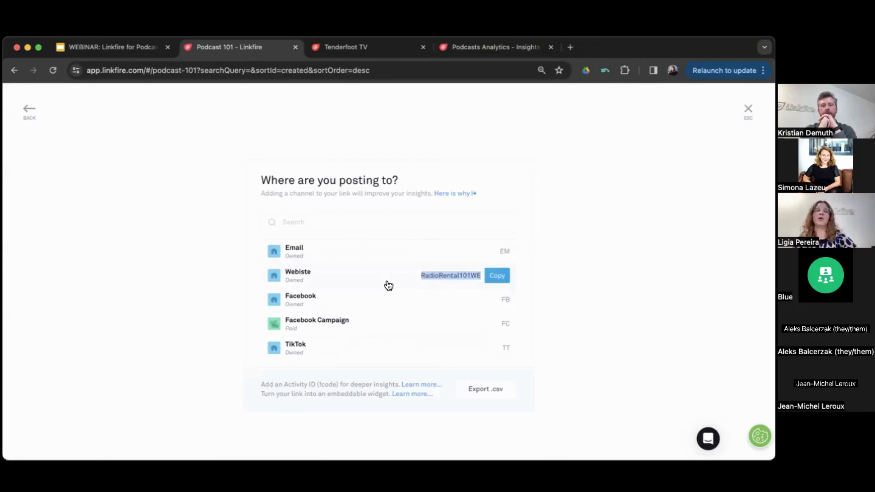
left_click(508, 257)
key("super+t")
key("super+v")
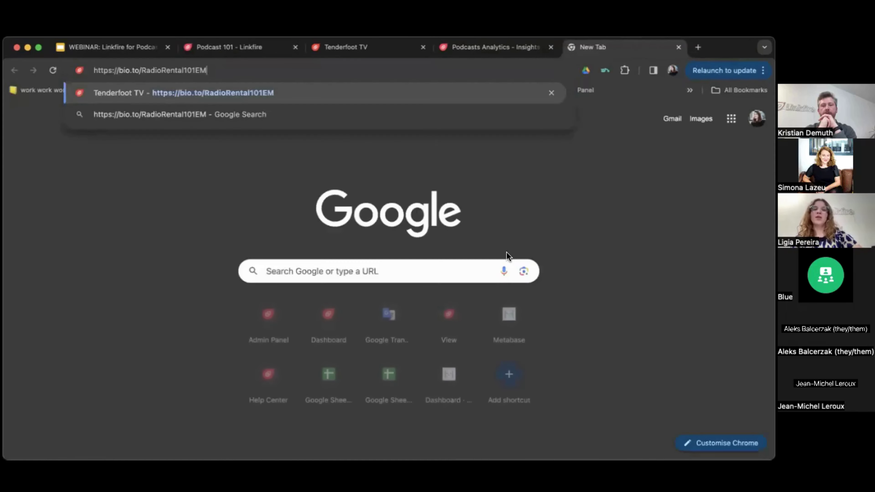
key("Return")
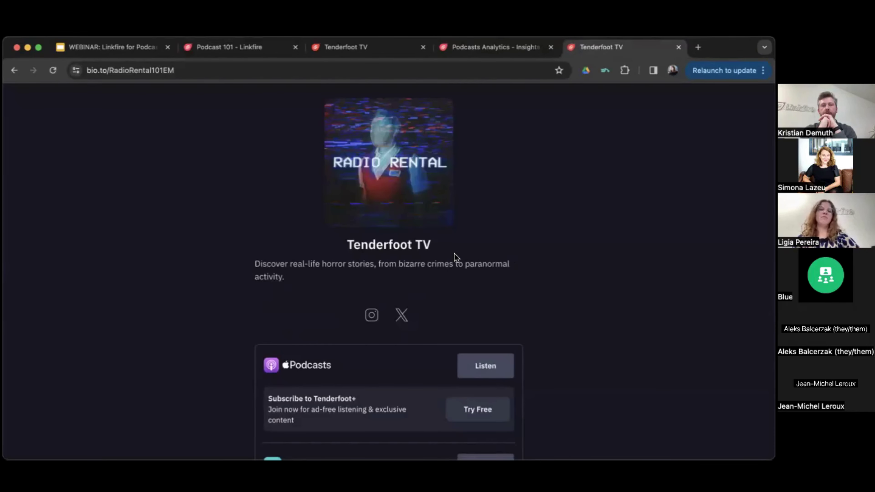
- Look through the Email channel landing page and highlight the EM channel code at the end of its address
scroll(455, 253, "down", 15)
scroll(455, 253, "up", 15)
left_click(168, 67)
left_click(188, 71)
left_click_drag(188, 70, 221, 71)
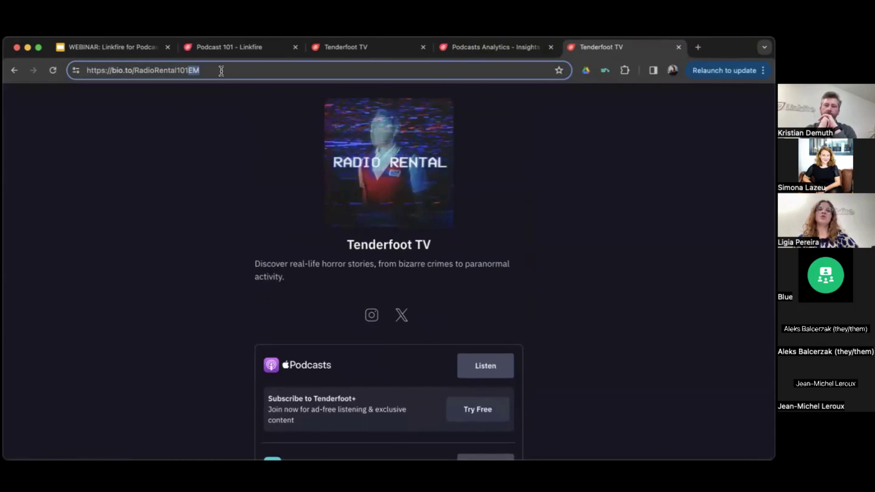
left_click(222, 71)
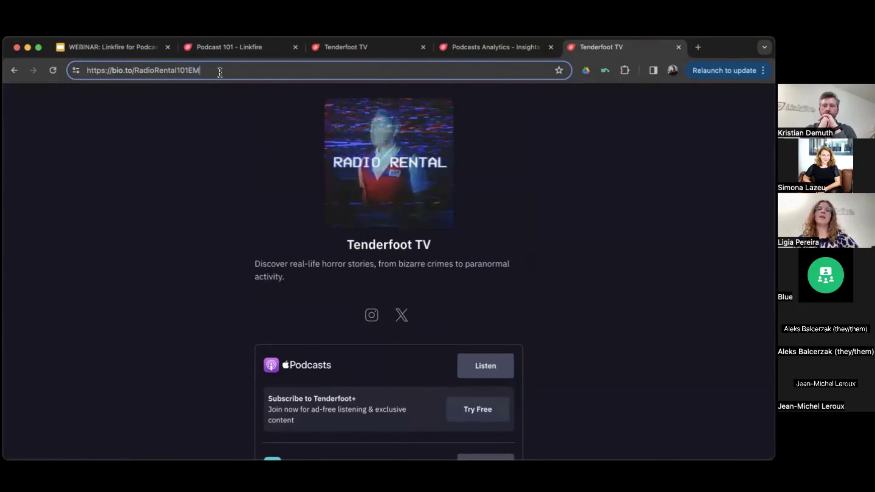
- Return to the Podcast 101 board, close the channel sharing screen and open the insights of the Tenderfoot TV link
left_click(233, 53)
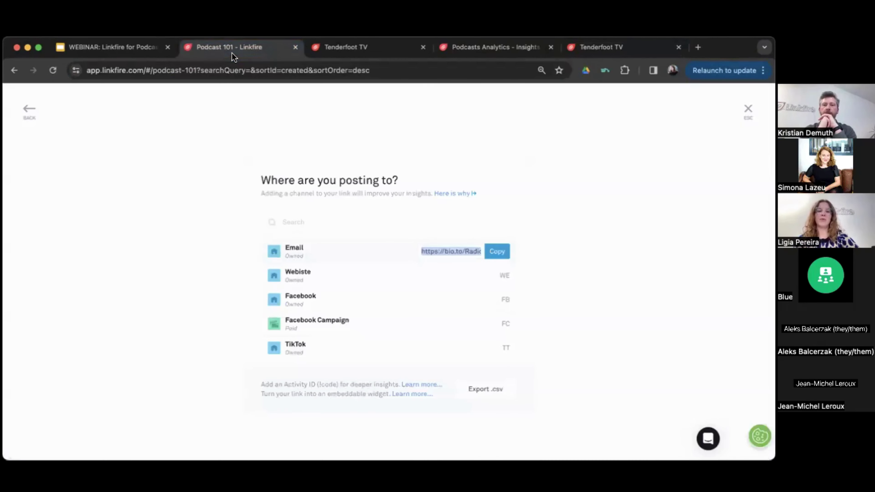
left_click(29, 114)
left_click(748, 109)
mouse_move(384, 222)
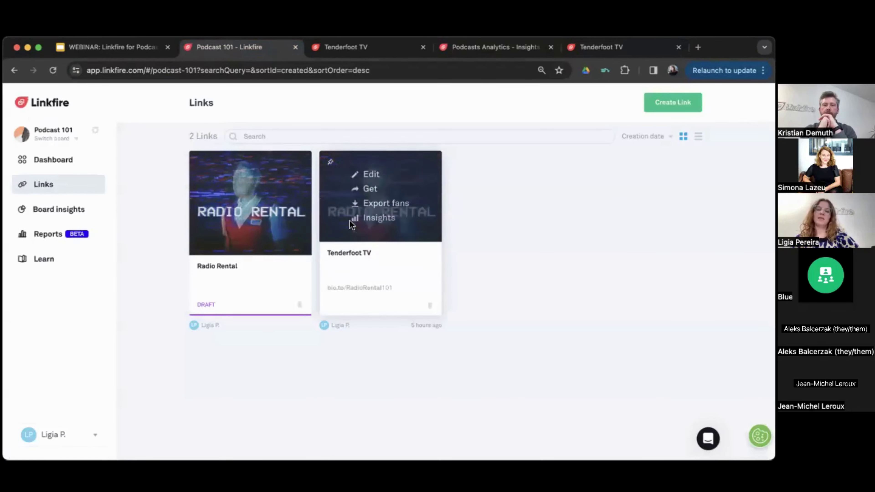
left_click(384, 221)
left_click(490, 47)
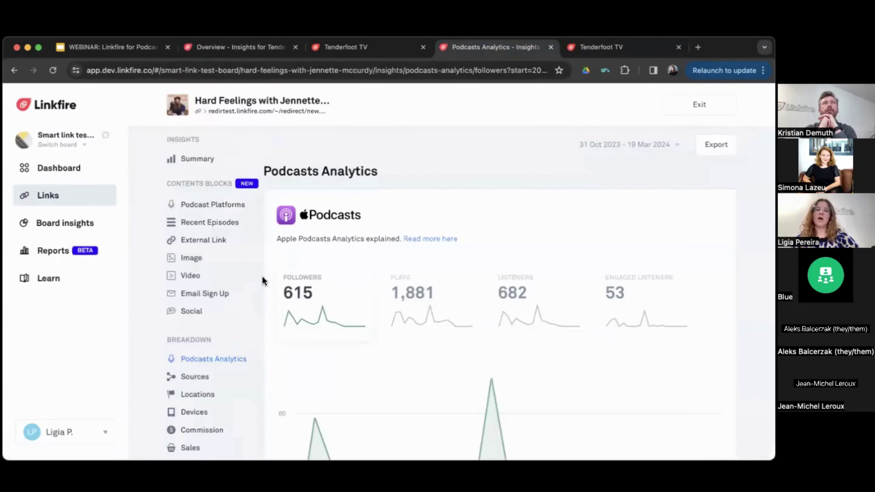
left_click(345, 48)
left_click(235, 49)
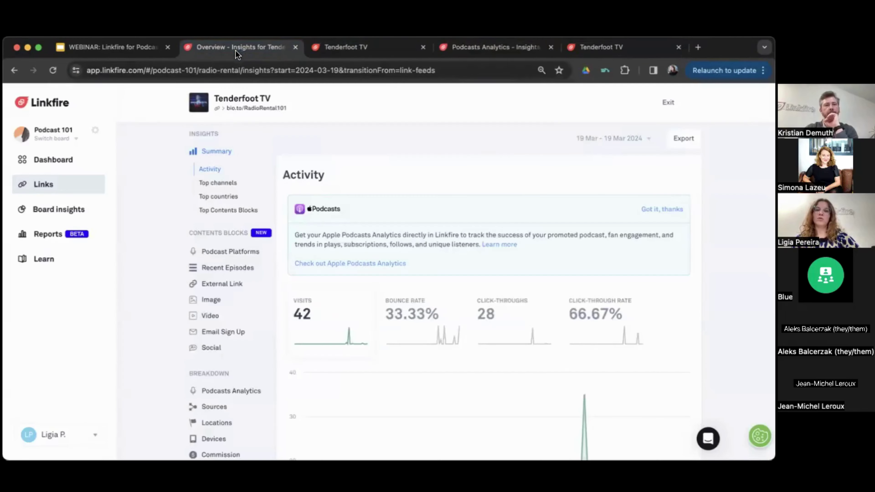
- Review the link's insights summary, covering activity, top channels, top countries and top contents blocks, with a brief check of Podcast Platforms
scroll(430, 289, "down", 1)
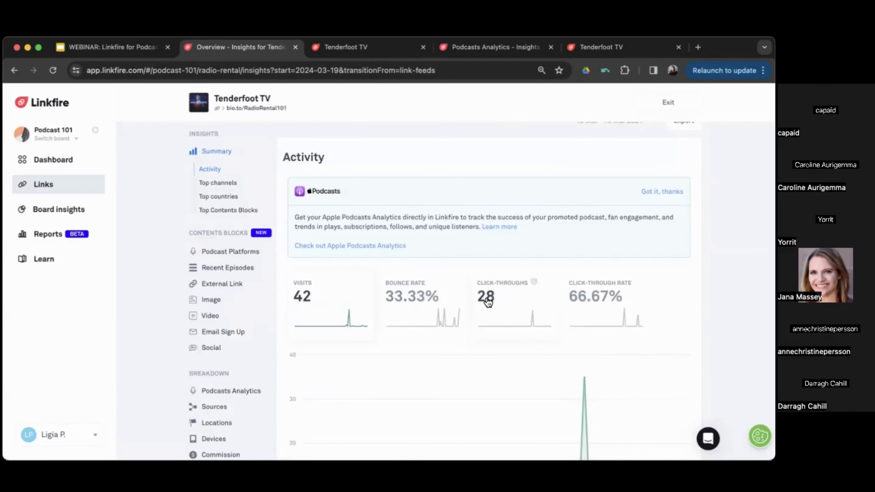
scroll(598, 295, "down", 4)
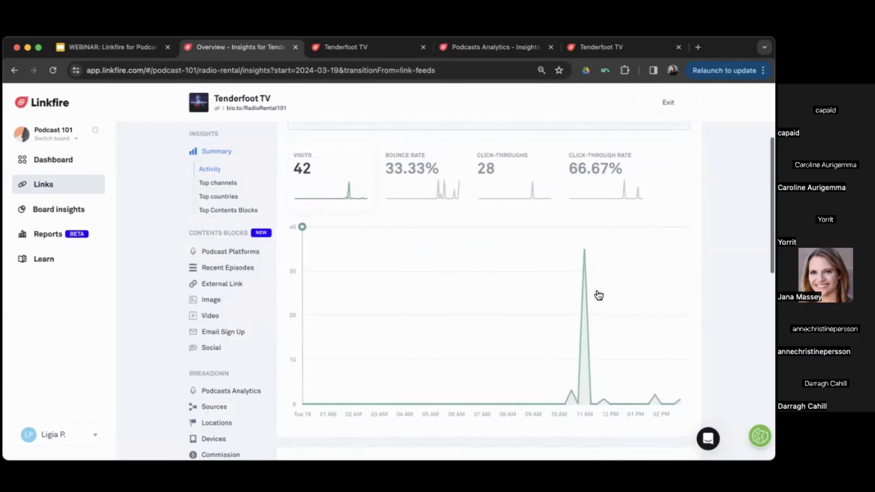
scroll(490, 367, "down", 5)
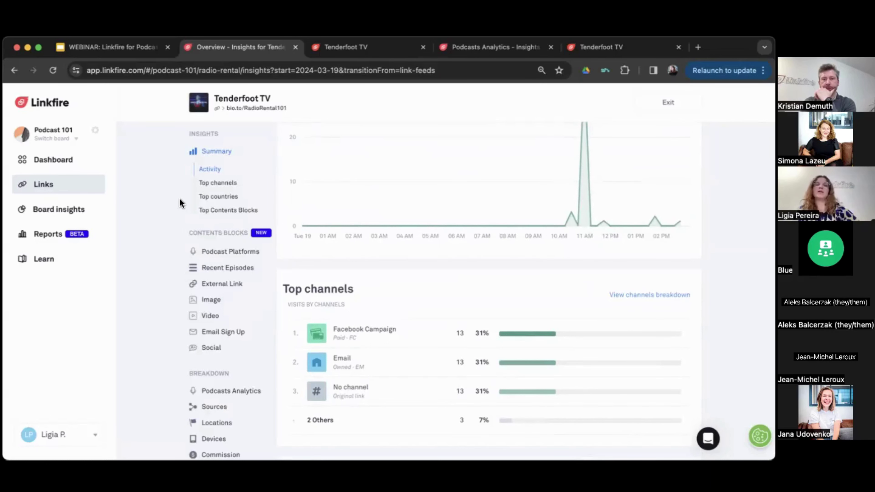
scroll(301, 325, "down", 8)
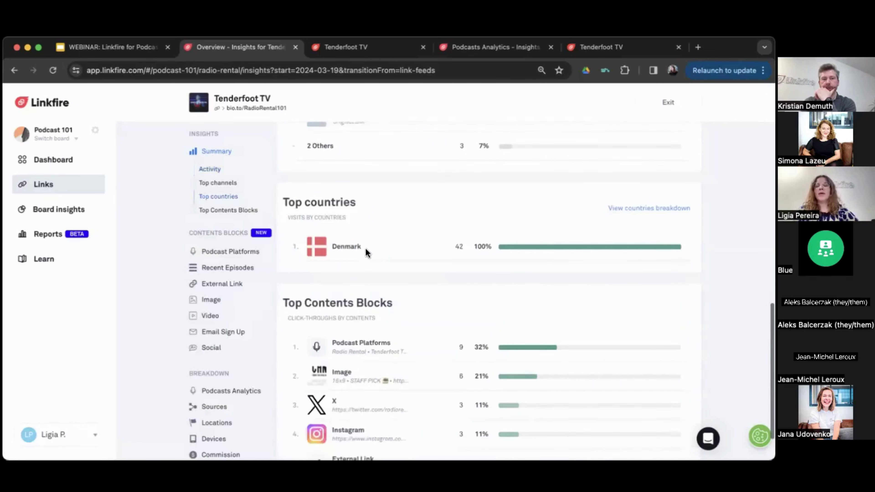
scroll(371, 236, "down", 2)
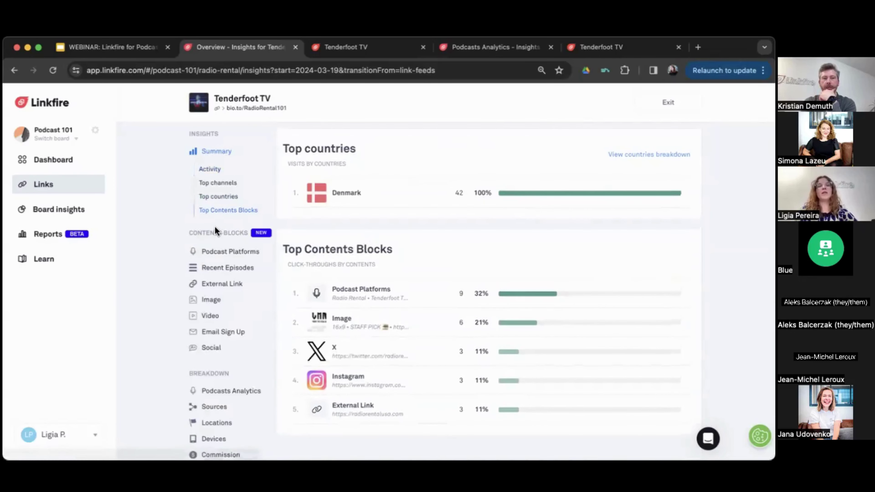
left_click(206, 248)
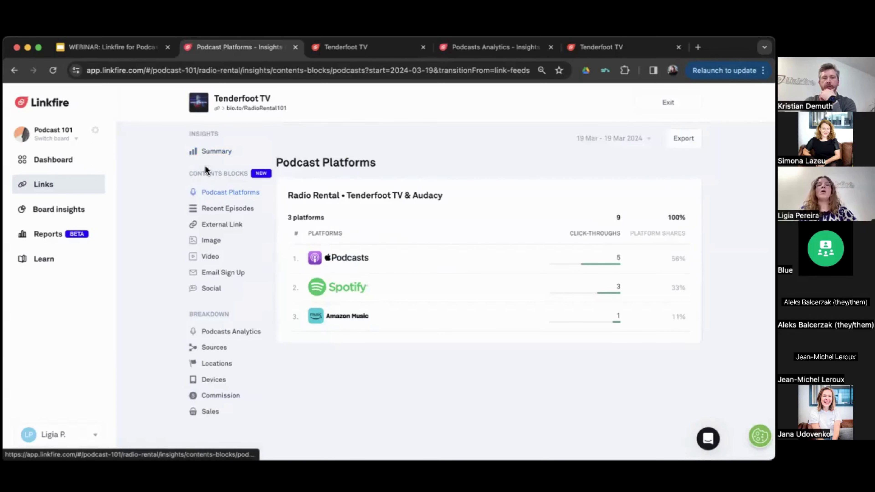
left_click(211, 153)
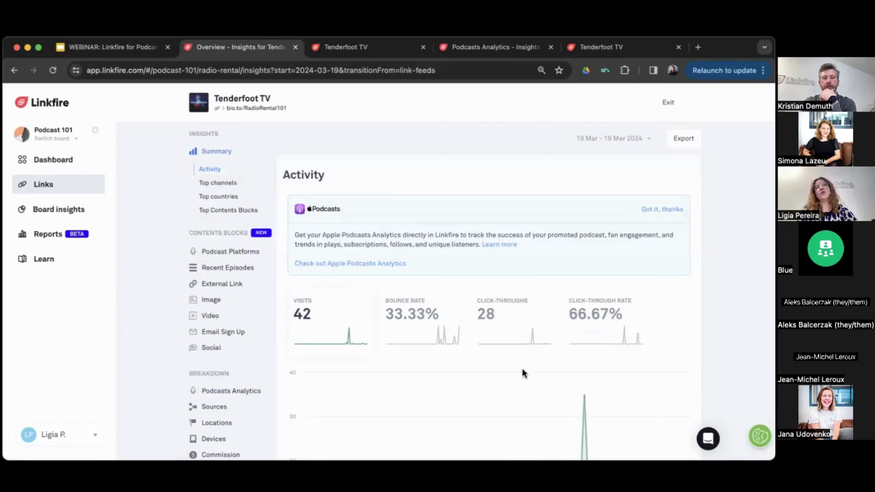
- Examine the Apple Podcasts click-throughs under Podcast Platforms, broken down by channels, cities and countries
left_click(235, 251)
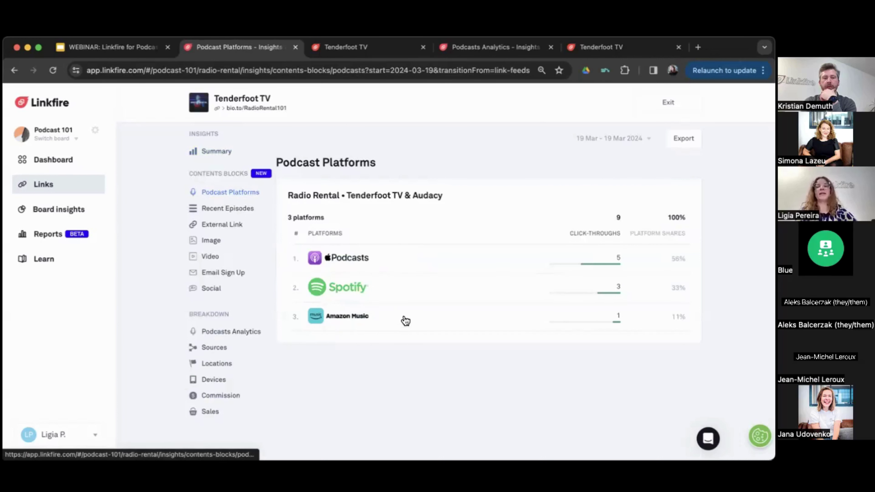
left_click(352, 259)
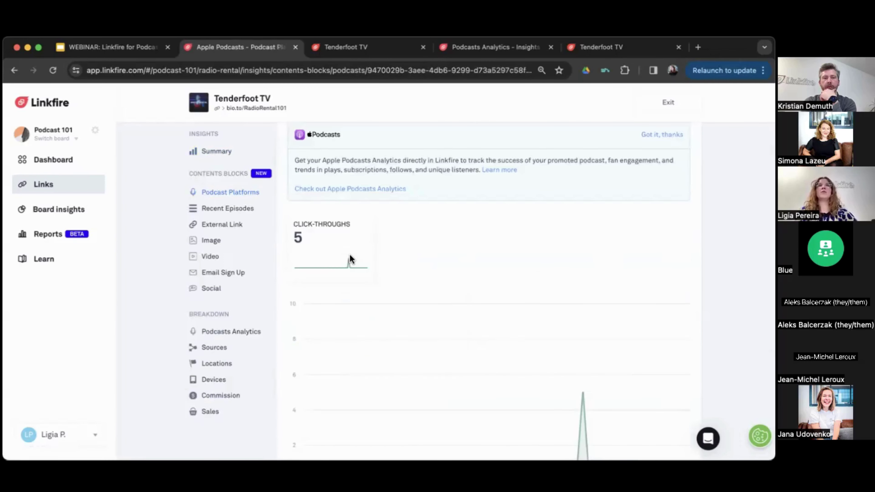
scroll(349, 259, "down", 5)
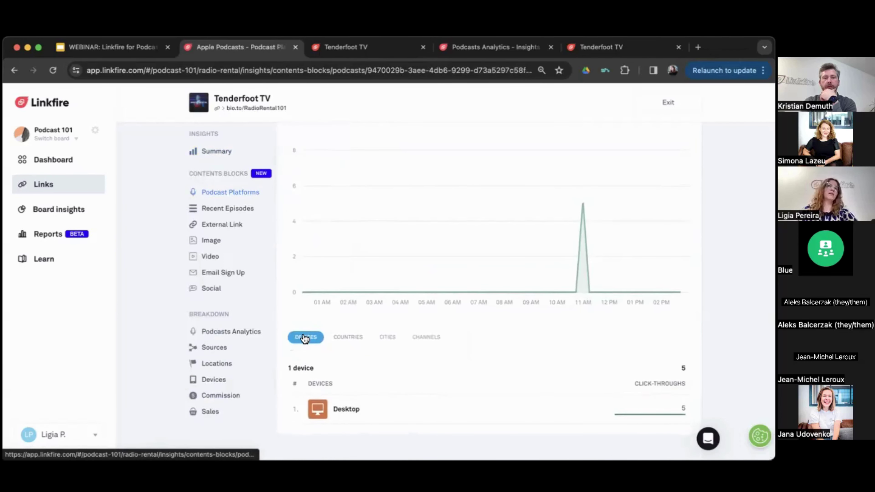
left_click(430, 338)
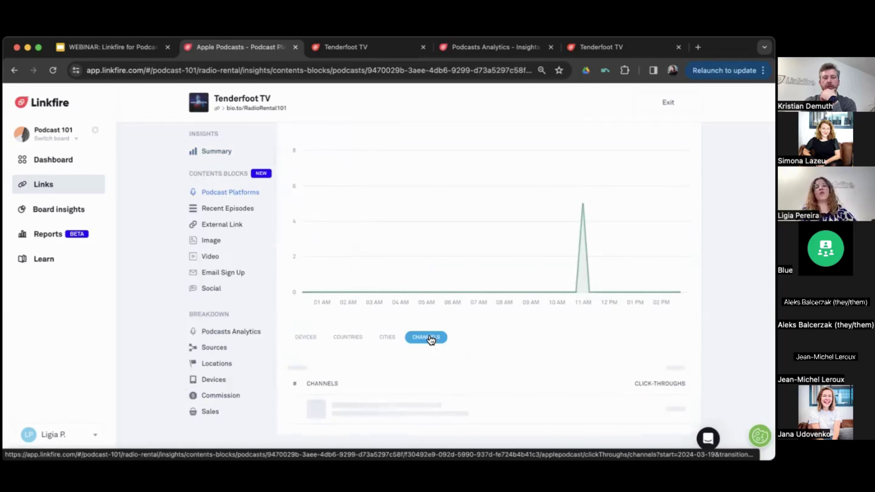
scroll(429, 337, "down", 1)
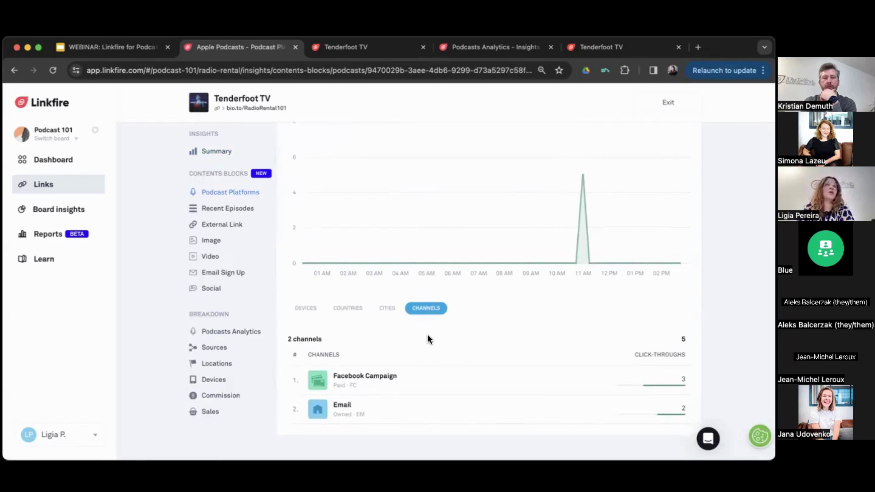
left_click(387, 307)
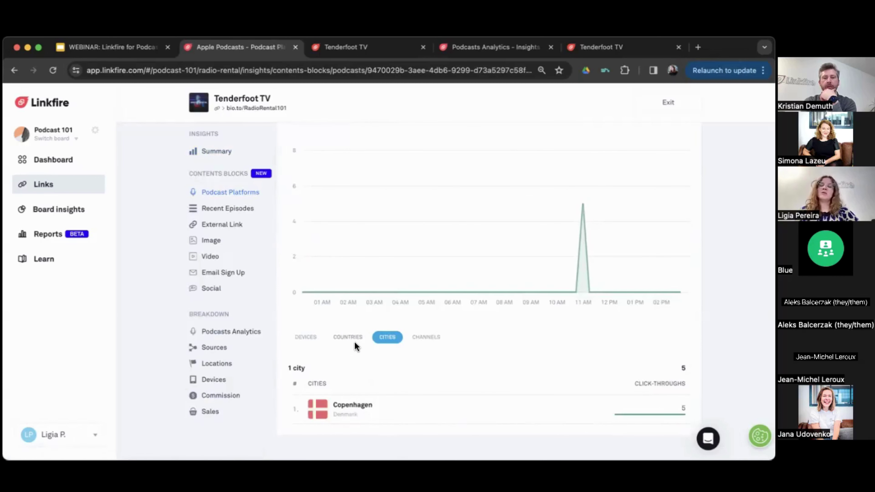
left_click(346, 339)
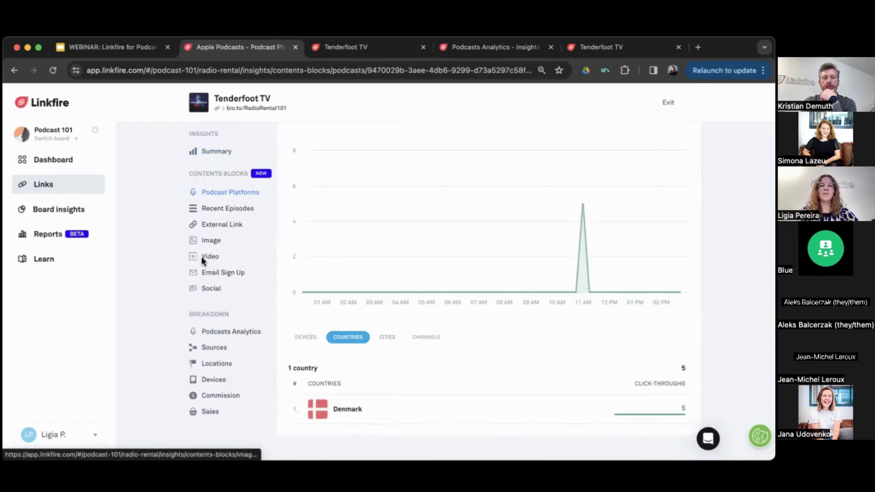
- Compare the Recent Episodes insights with the landing page and view the details for the episode Up and Vanished - S4E1: No Place Like Nome
left_click(225, 213)
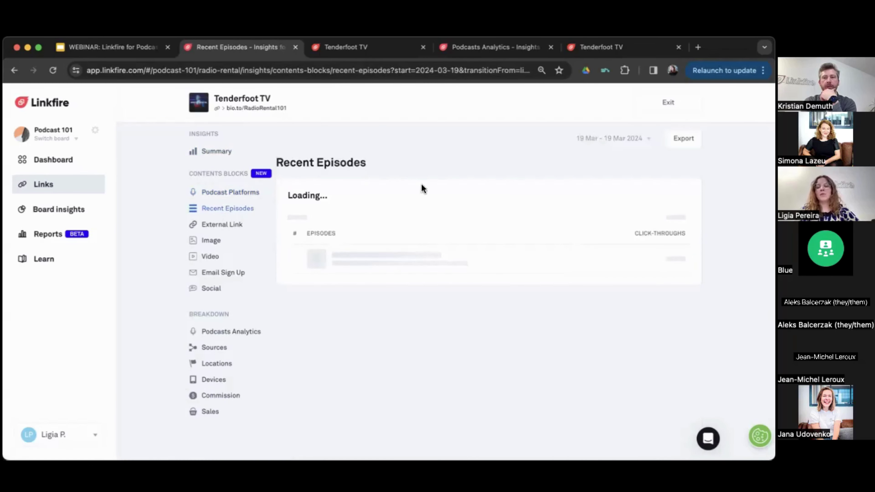
left_click(572, 50)
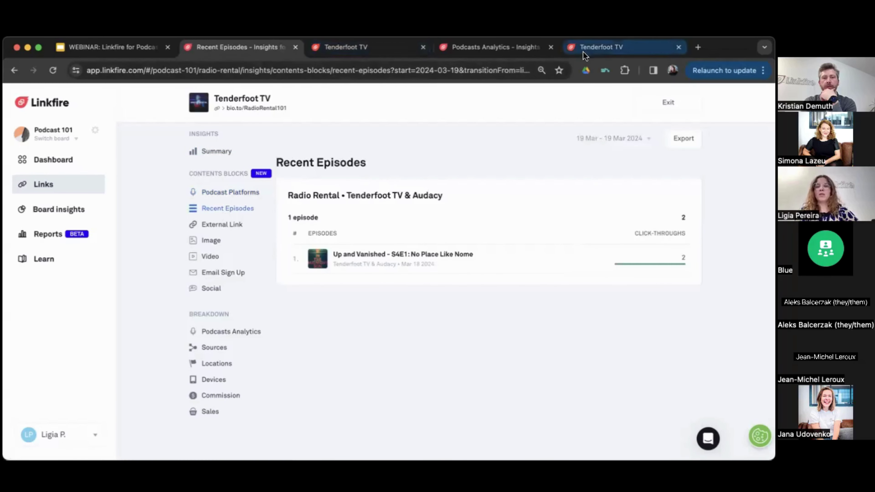
scroll(334, 343, "down", 10)
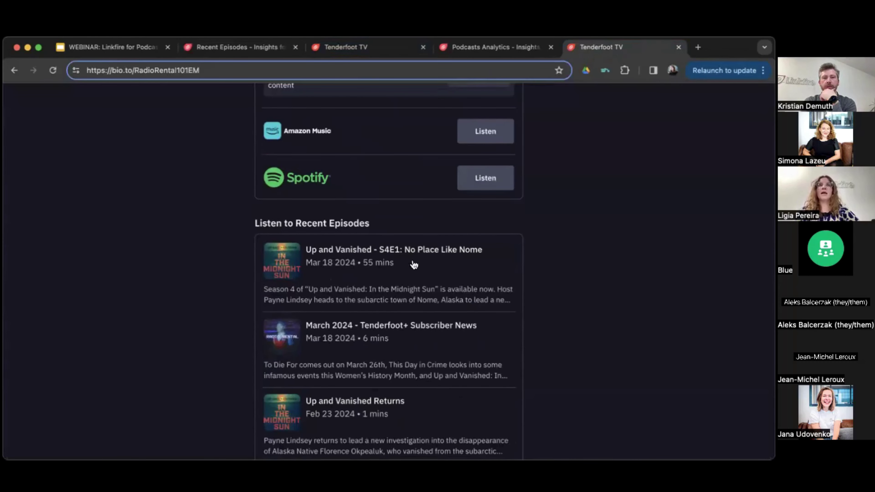
left_click(230, 52)
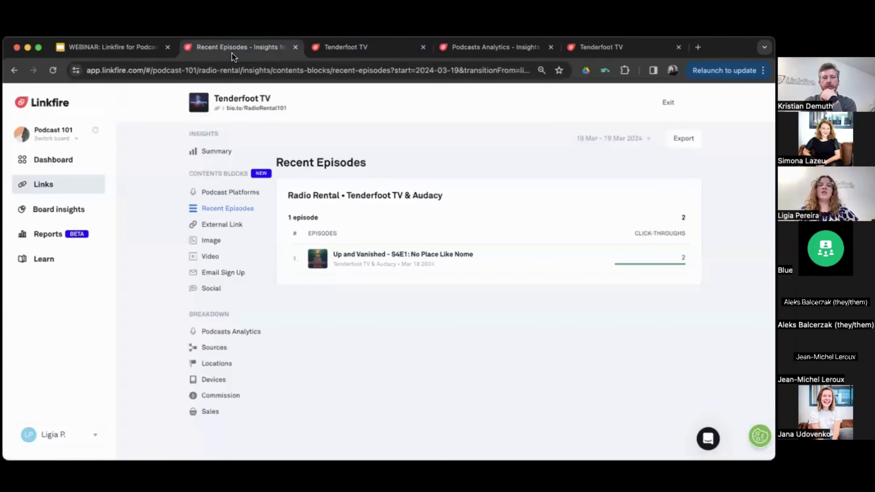
left_click(407, 255)
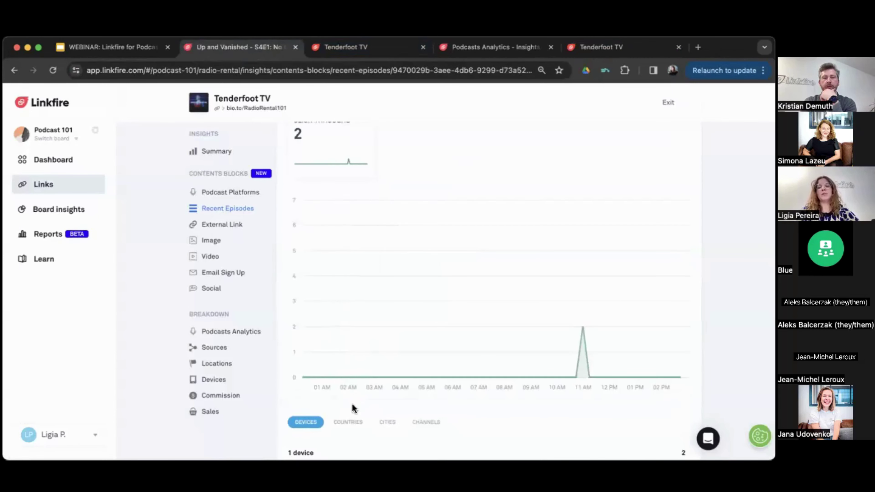
scroll(351, 419, "down", 3)
scroll(400, 346, "up", 3)
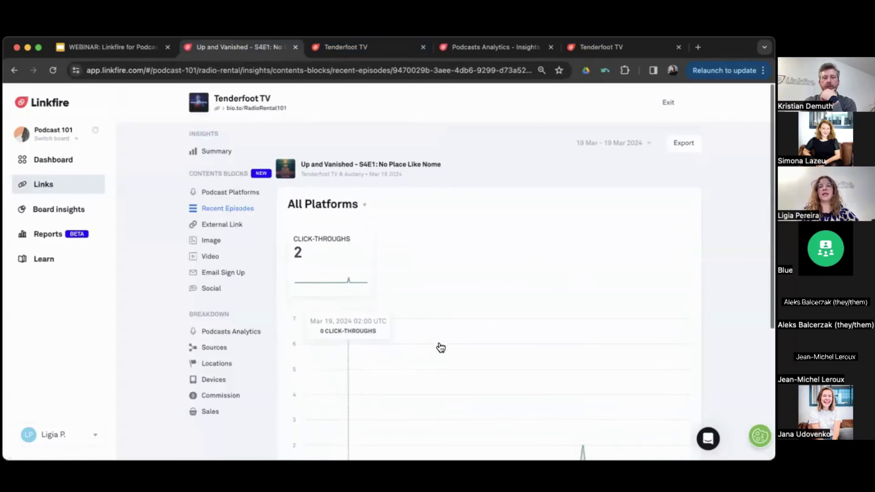
- Check the External Link insights against the landing page's Merch & More links, and view the Image block insights
left_click(223, 232)
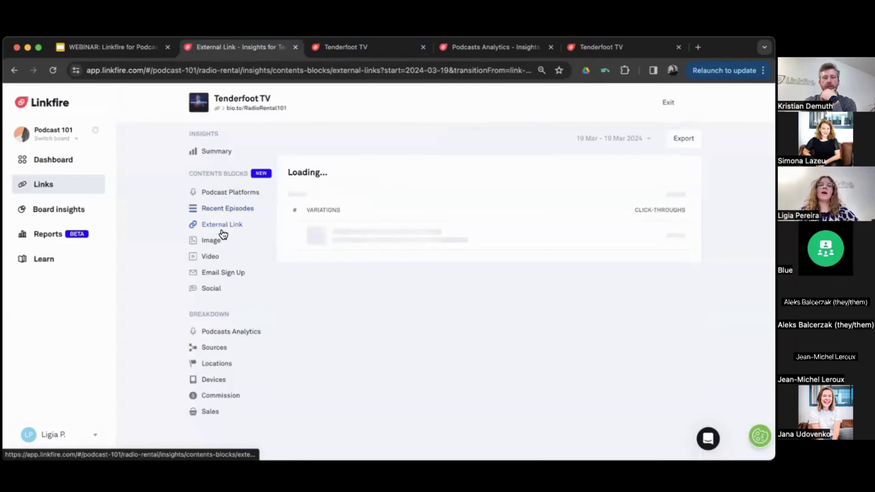
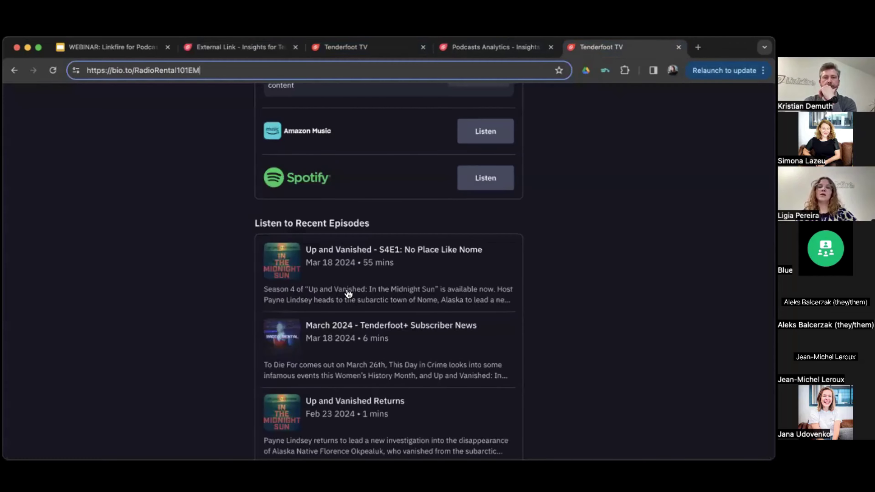
scroll(347, 293, "down", 10)
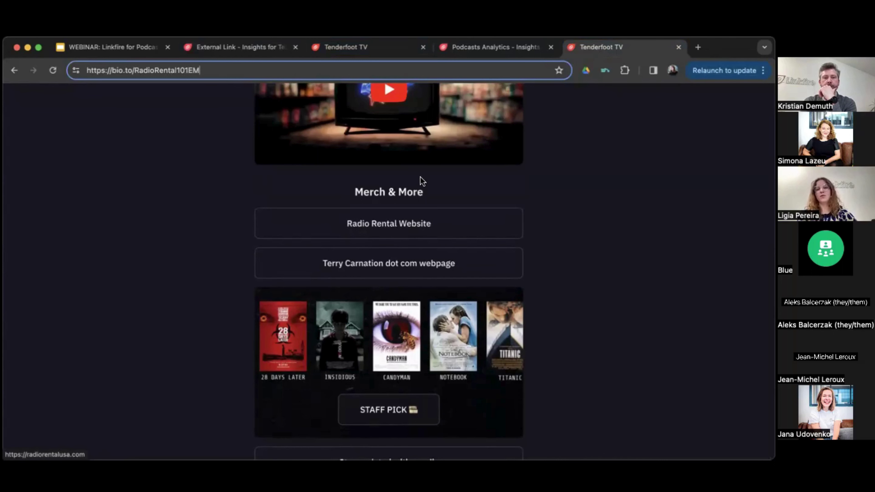
left_click(216, 48)
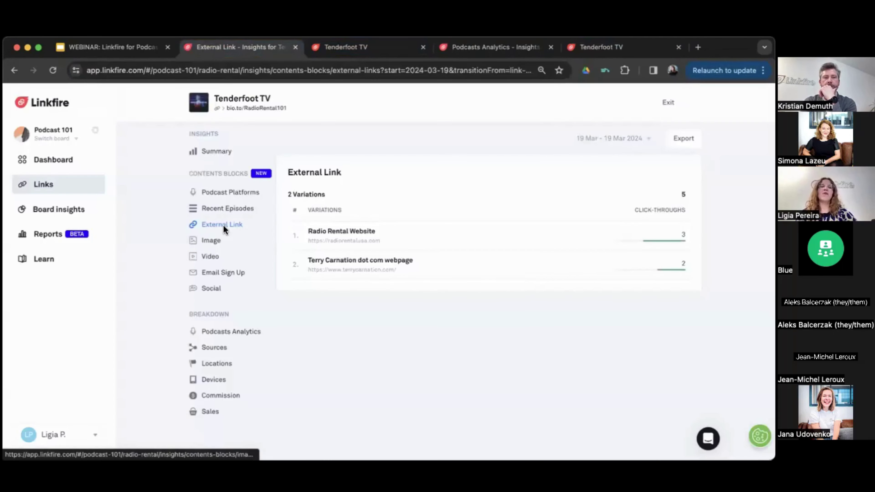
left_click(206, 242)
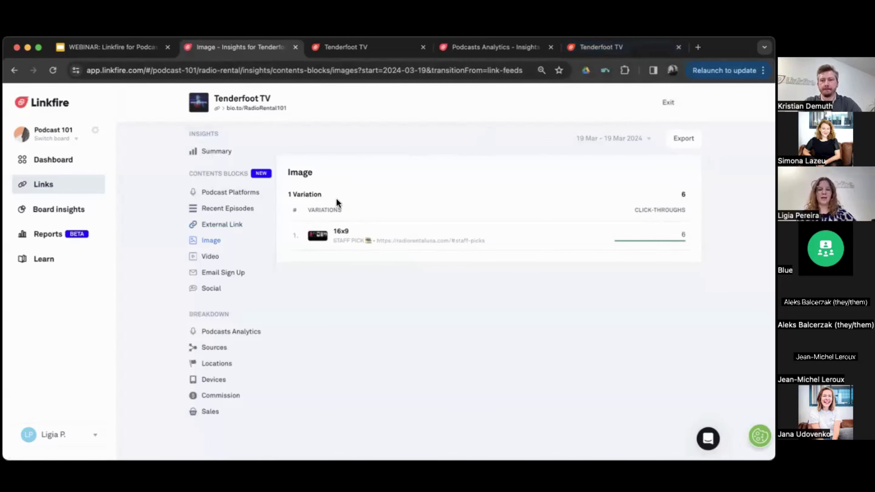
- View the Email Sign Up insights and locate the matching "Stay updated with emails" form on the Email channel and original landing pages
left_click(217, 275)
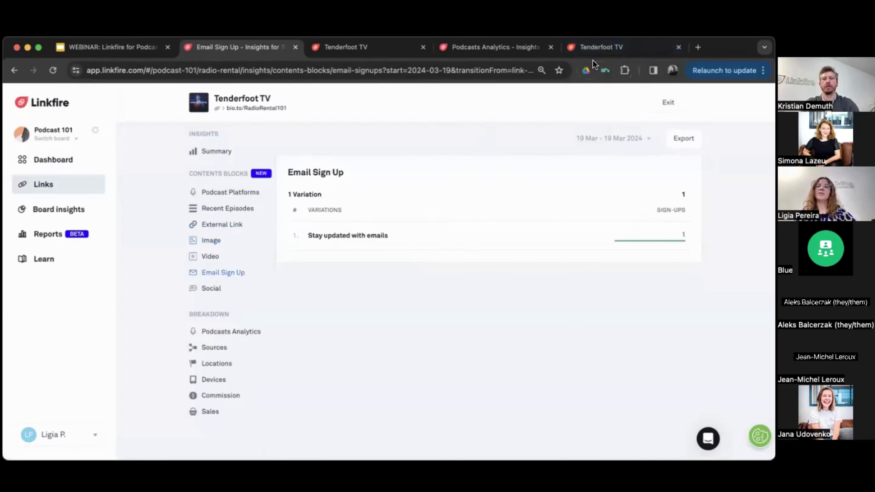
left_click(596, 48)
scroll(438, 276, "down", 3)
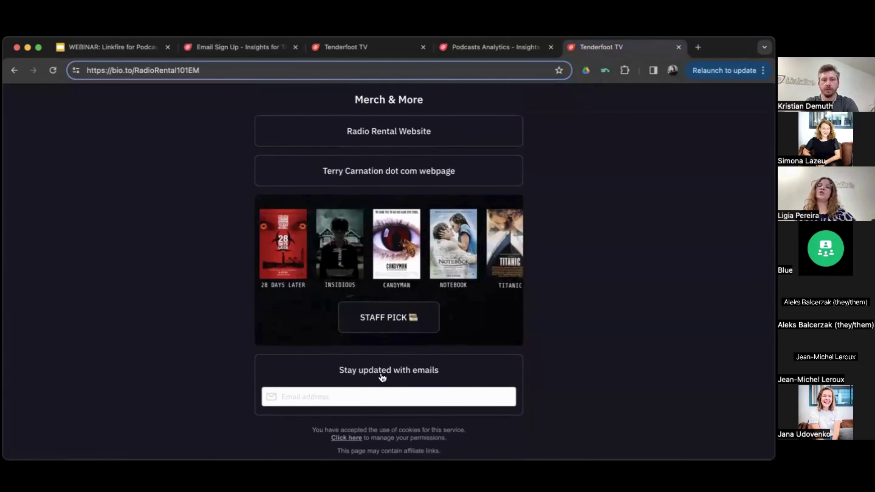
left_click_drag(324, 377, 454, 378)
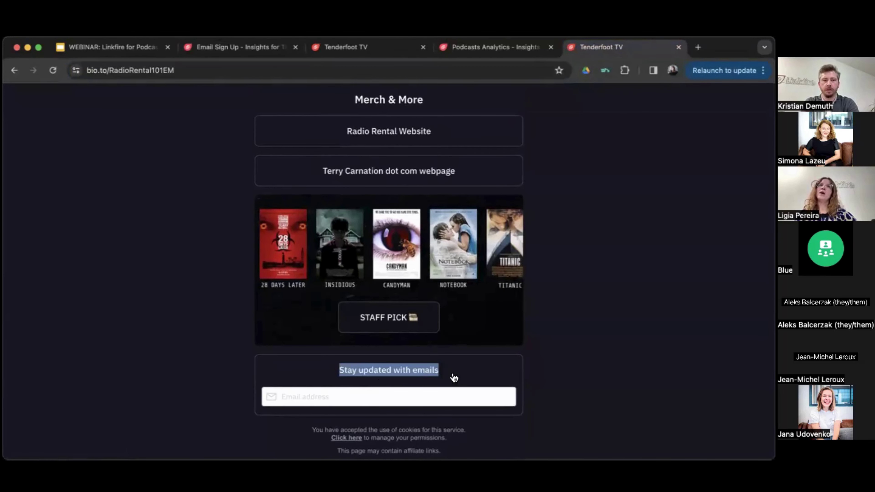
left_click(457, 47)
left_click(362, 48)
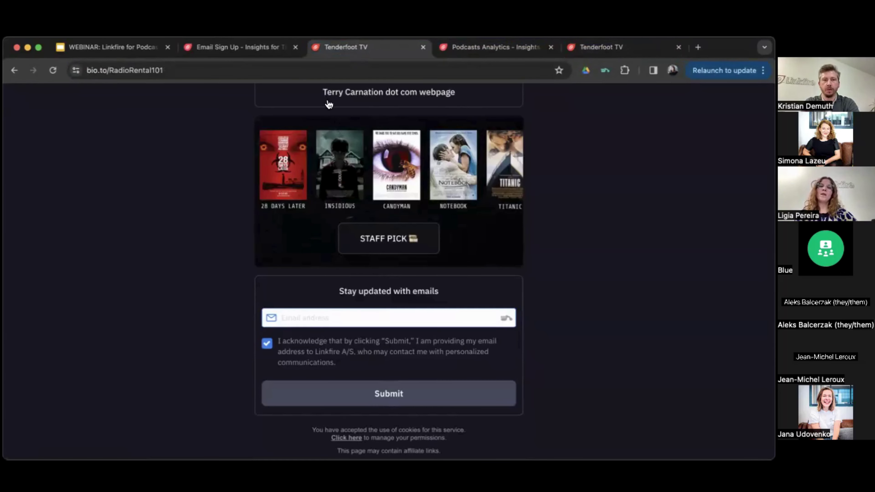
- Review the Tenderfoot TV link's Social insights and its Sources and Locations breakdowns, covering channels, referrers and cities
left_click(241, 47)
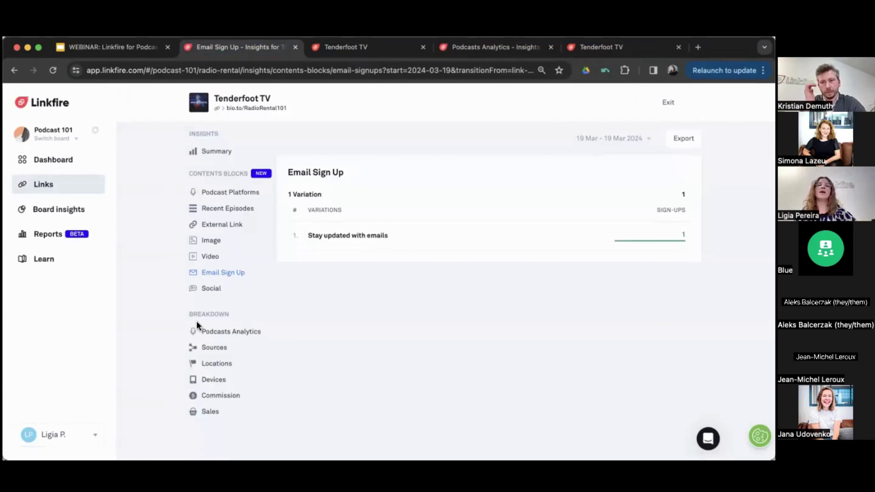
left_click(211, 289)
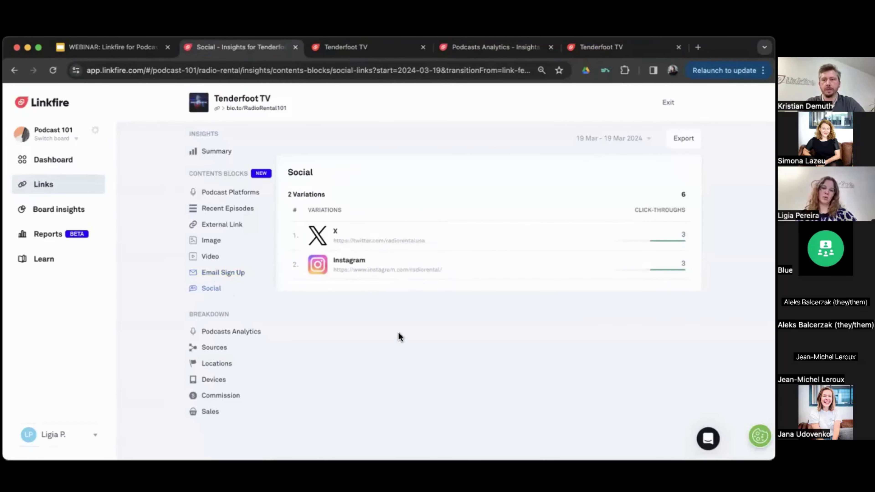
left_click(214, 348)
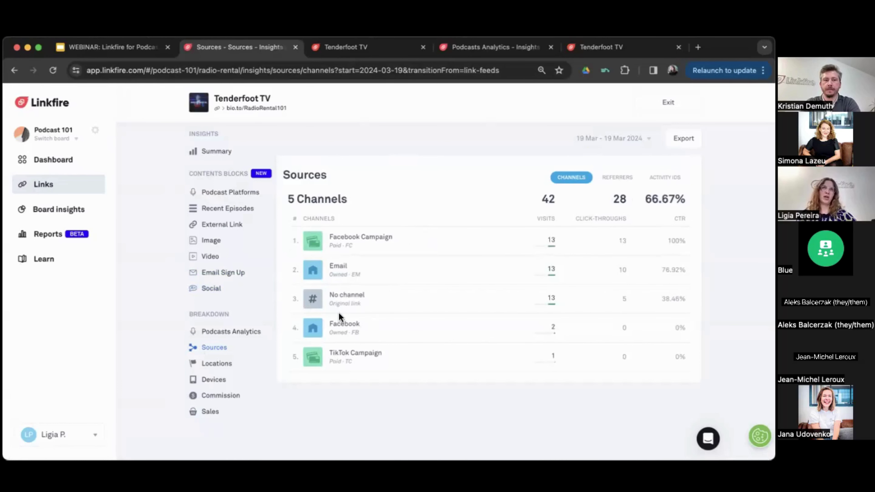
left_click(619, 178)
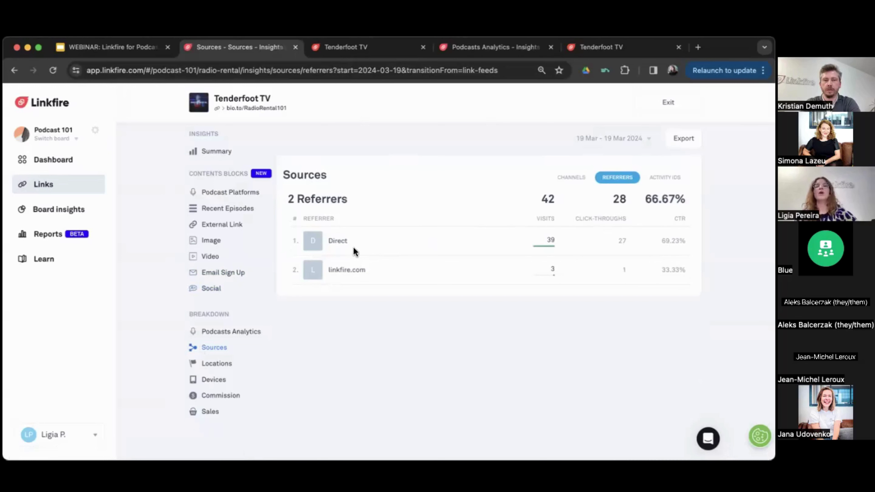
left_click(572, 177)
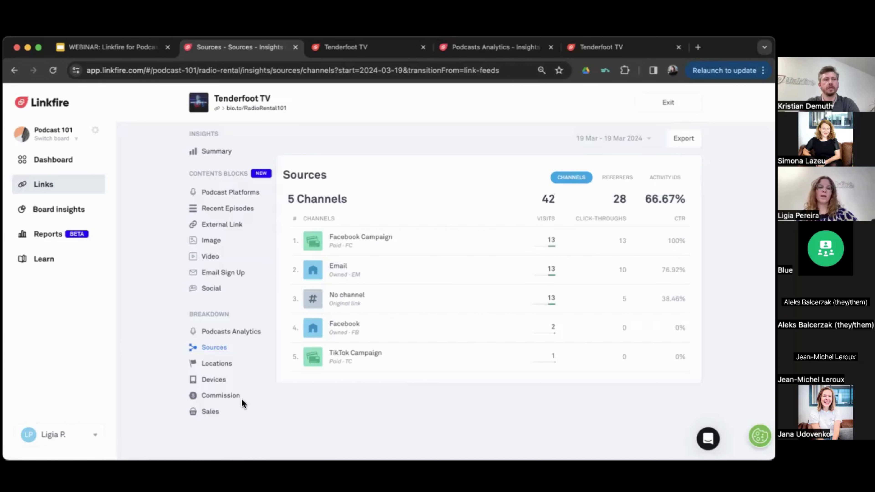
left_click(210, 369)
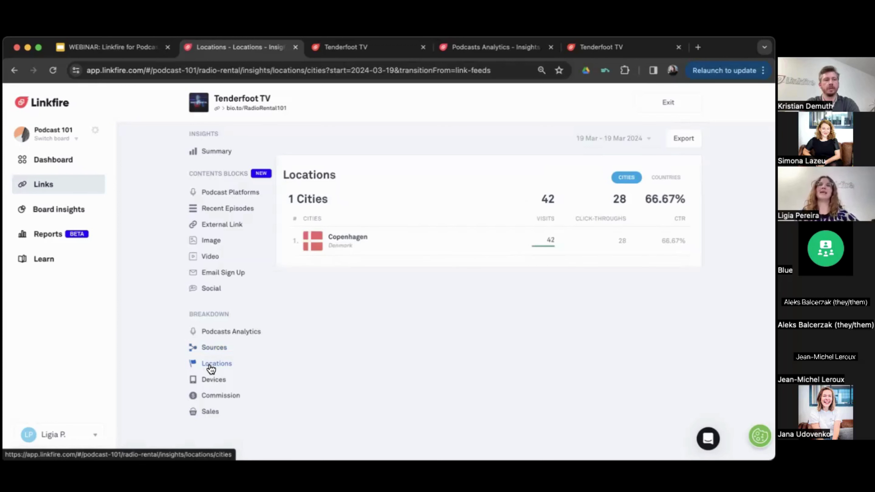
- Check Podcasts Analytics for Tenderfoot TV and for Hard Feelings with Jennette McCurdy, reading the latter's Apple Podcasts metric explanations
left_click(225, 332)
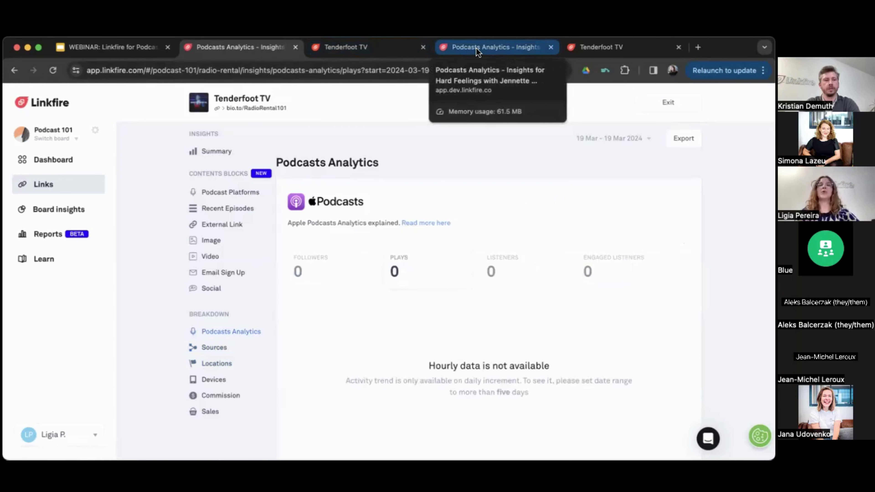
left_click_drag(478, 51, 362, 55)
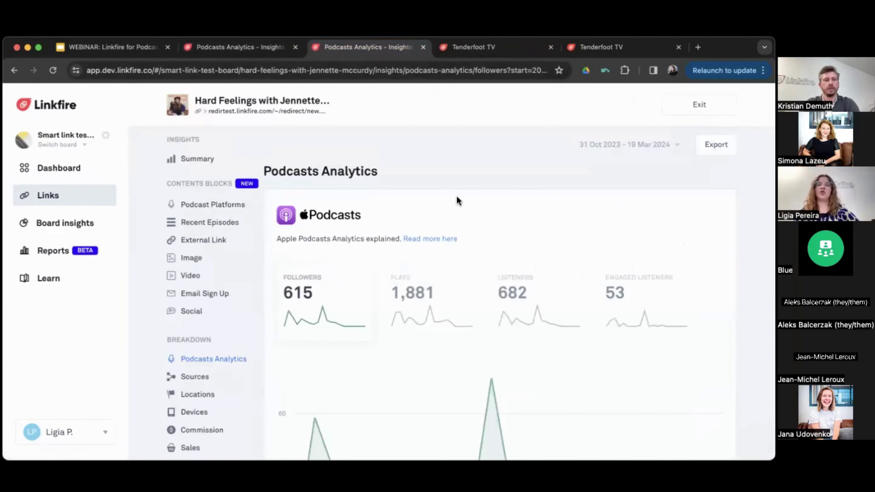
scroll(457, 198, "down", 3)
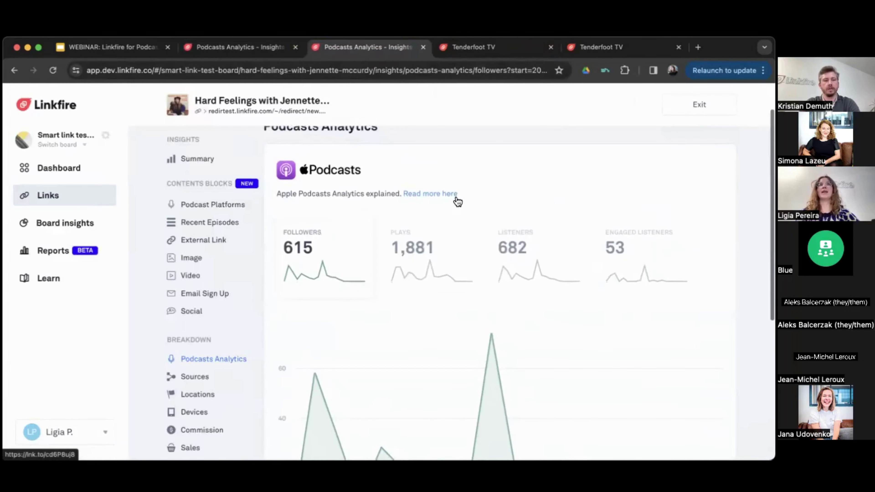
scroll(493, 166, "up", 3)
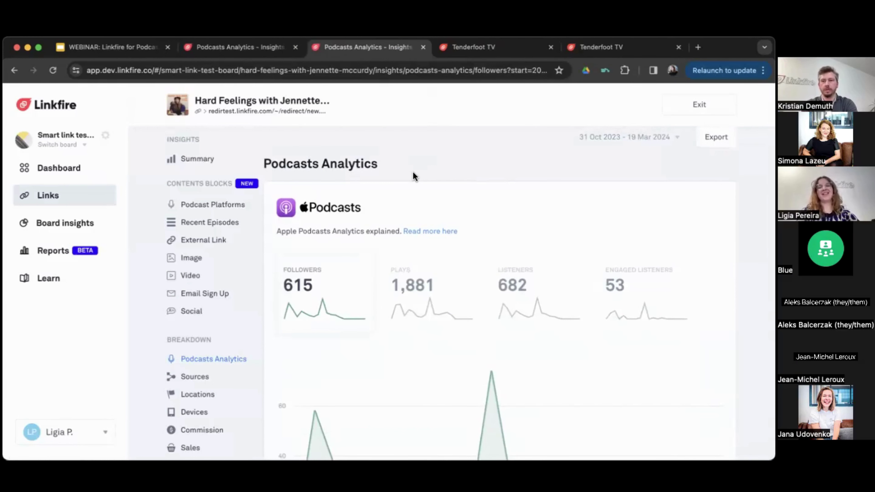
scroll(413, 174, "down", 3)
scroll(413, 177, "up", 2)
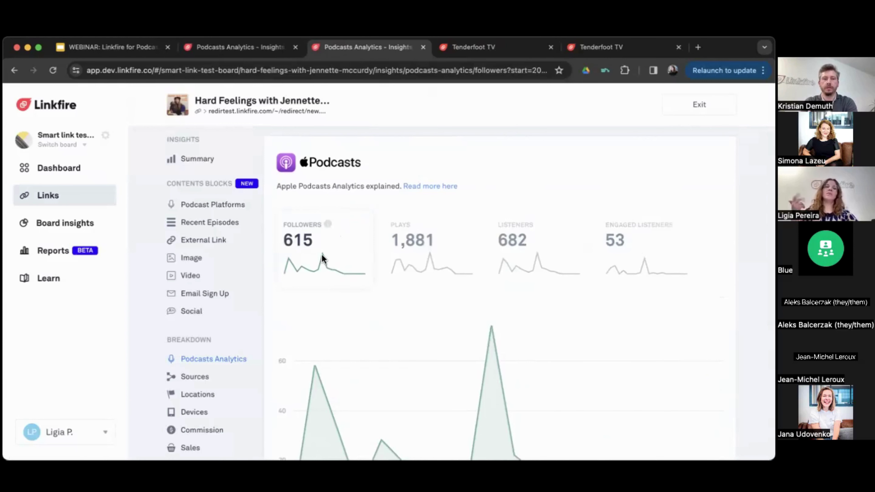
mouse_move(329, 226)
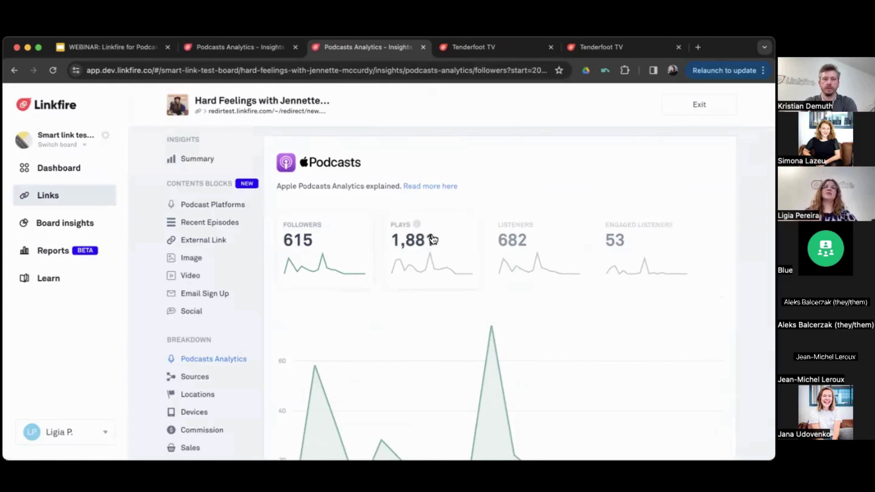
mouse_move(415, 228)
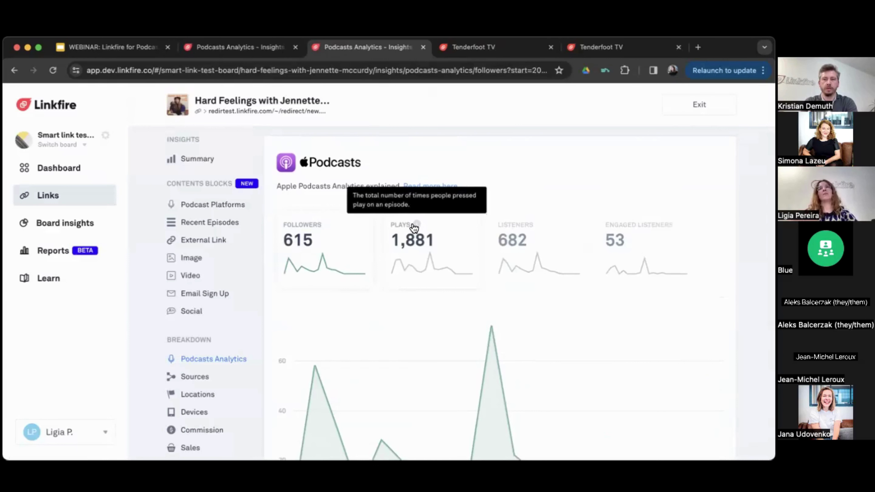
mouse_move(541, 228)
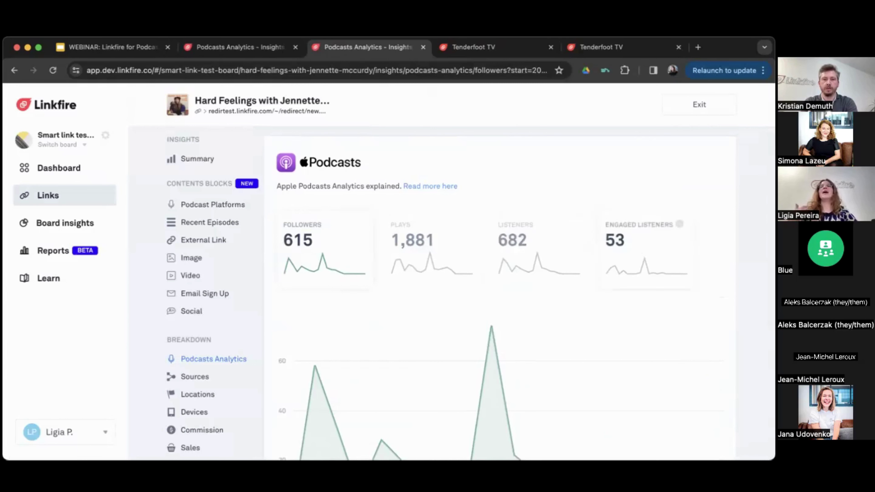
mouse_move(679, 225)
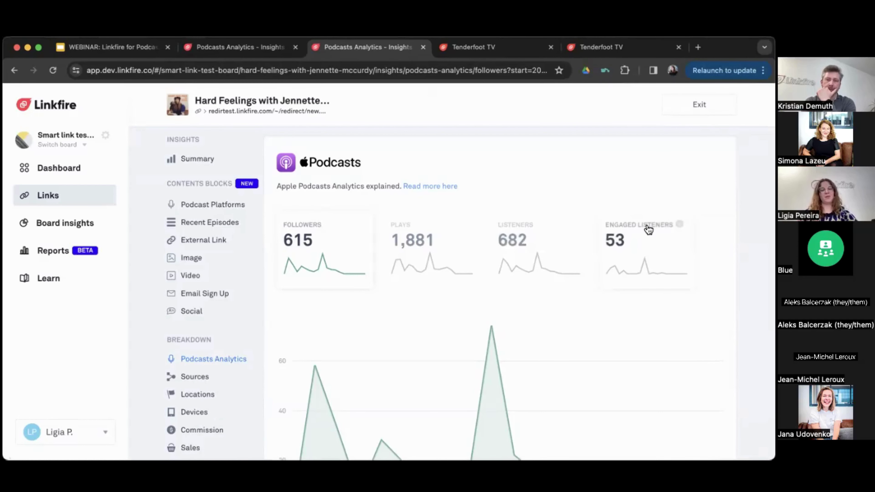
- Try to break the Hard Feelings followers down by channels, and reload the analytics page
scroll(629, 236, "down", 6)
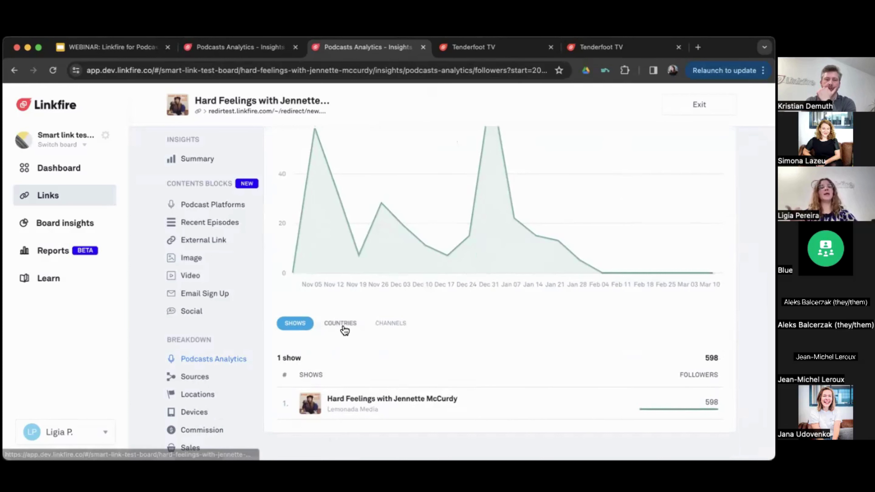
left_click(400, 326)
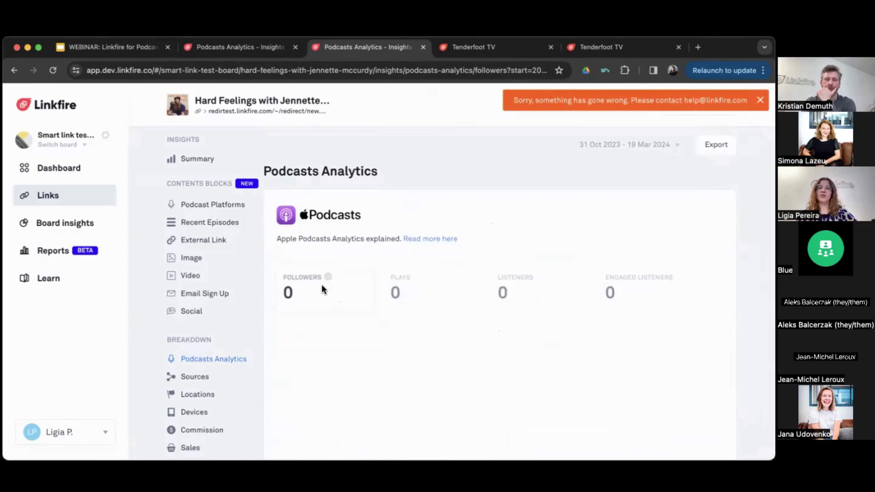
left_click(373, 71)
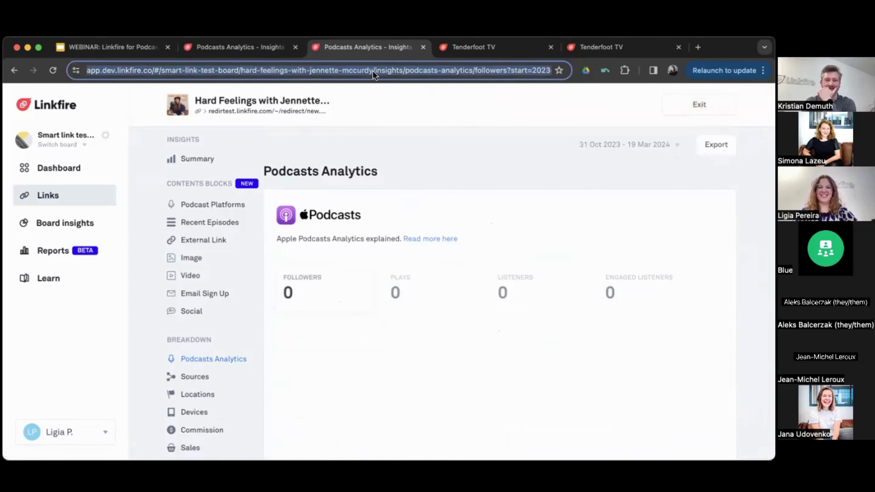
key("Return")
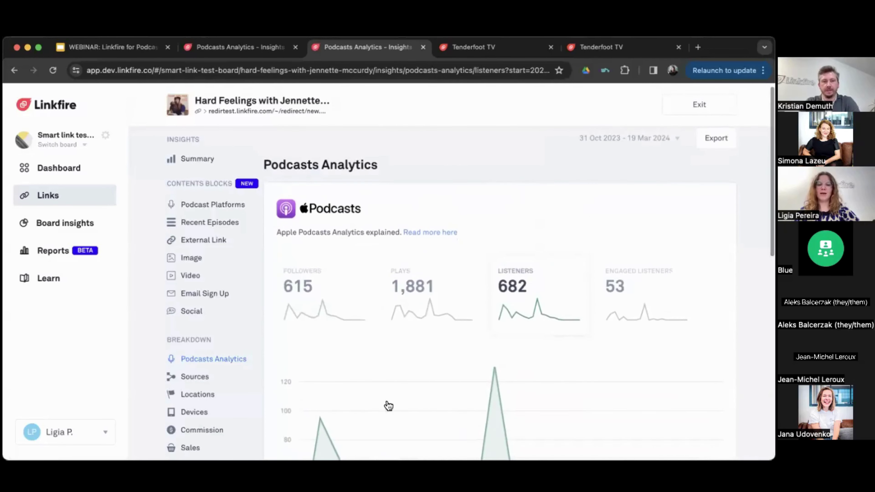
- Examine the Followers trend for Hard Feelings and its breakdown by shows, countries and channels
mouse_move(374, 404)
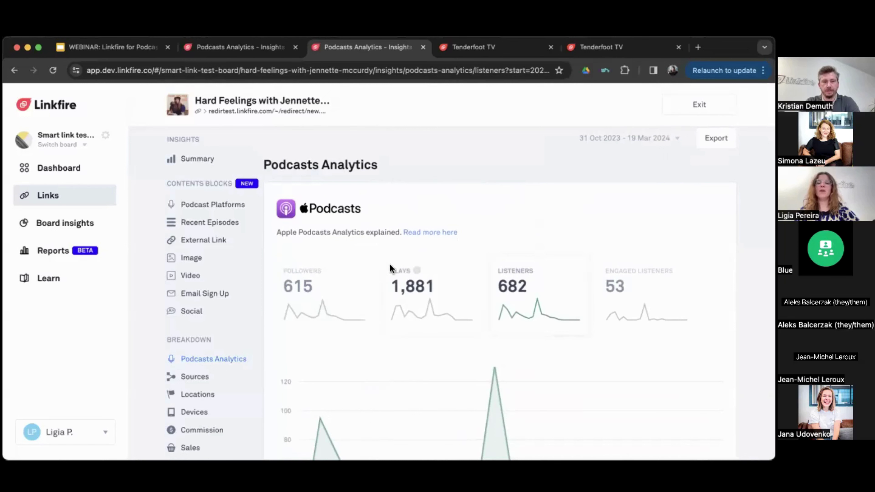
left_click(327, 303)
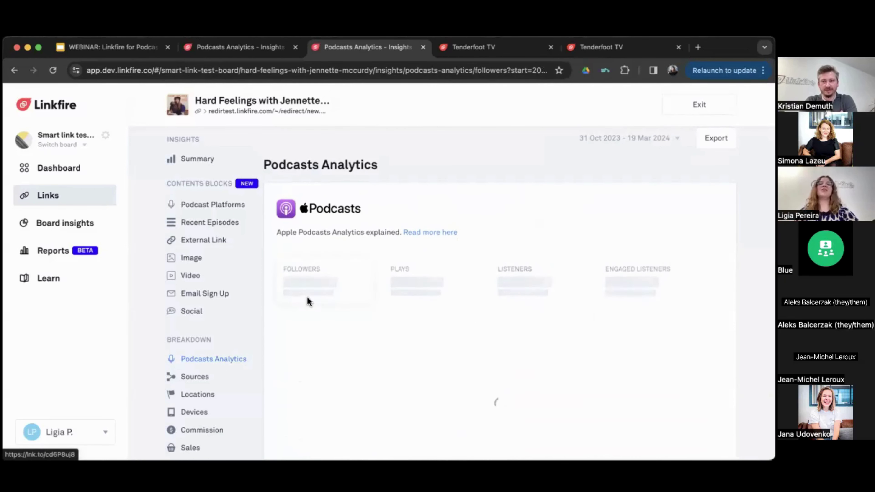
scroll(428, 277, "down", 5)
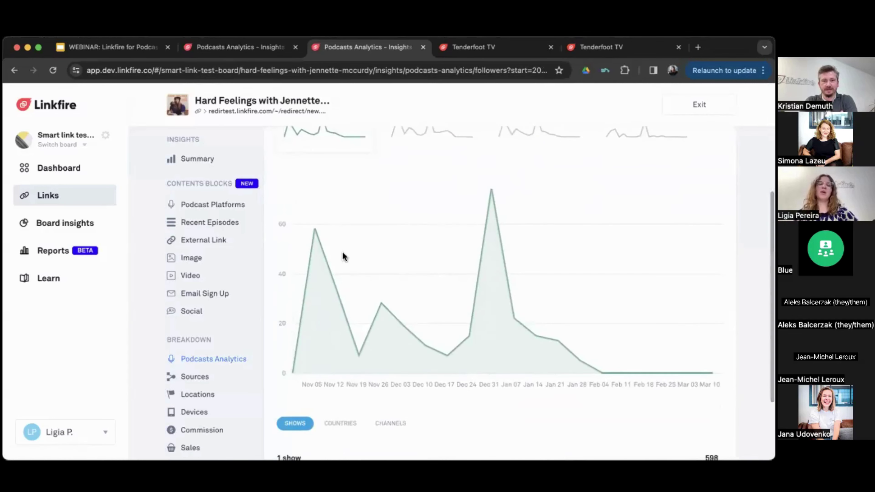
scroll(310, 186, "down", 3)
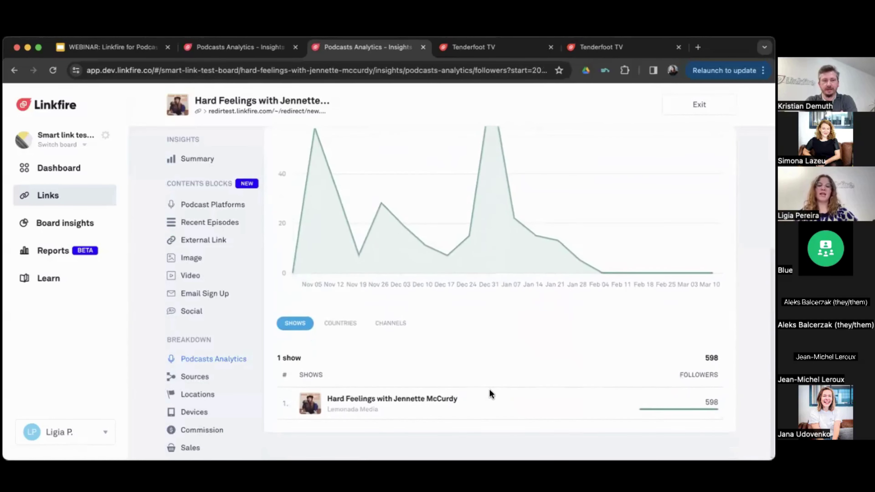
scroll(490, 389, "up", 10)
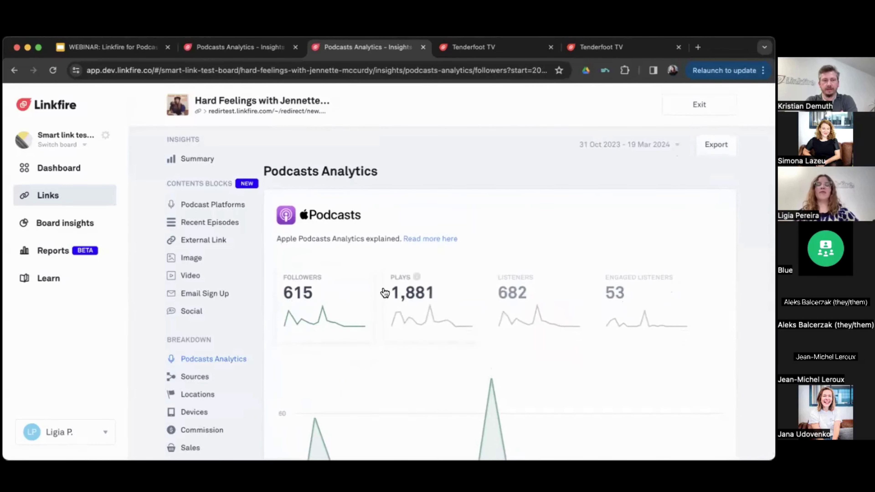
scroll(320, 283, "down", 8)
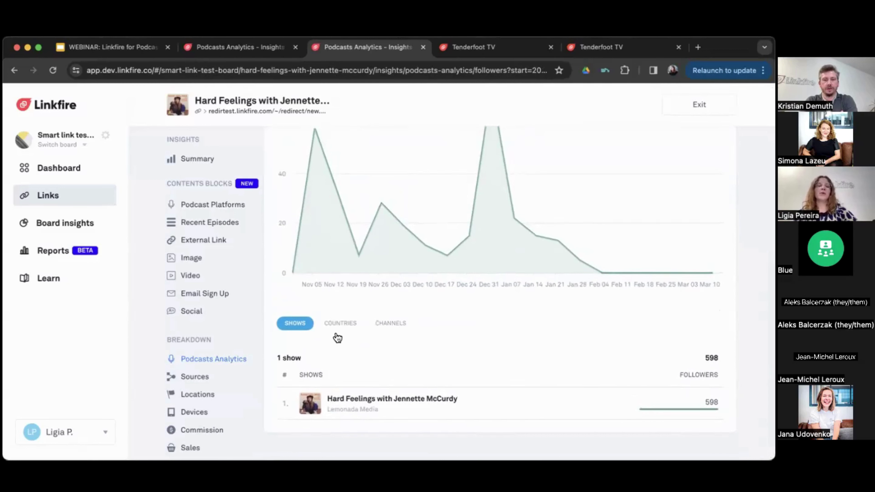
left_click(338, 326)
left_click(387, 328)
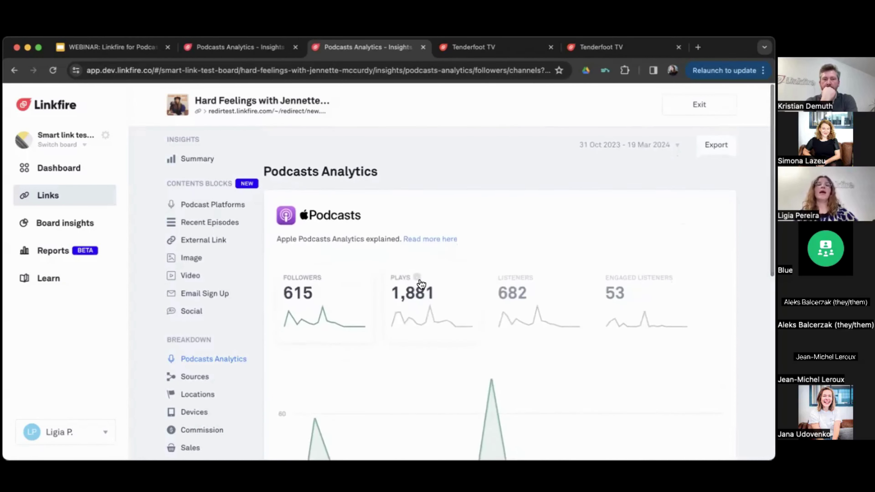
- View the Plays analytics for Hard Feelings broken down by episodes
scroll(419, 279, "down", 5)
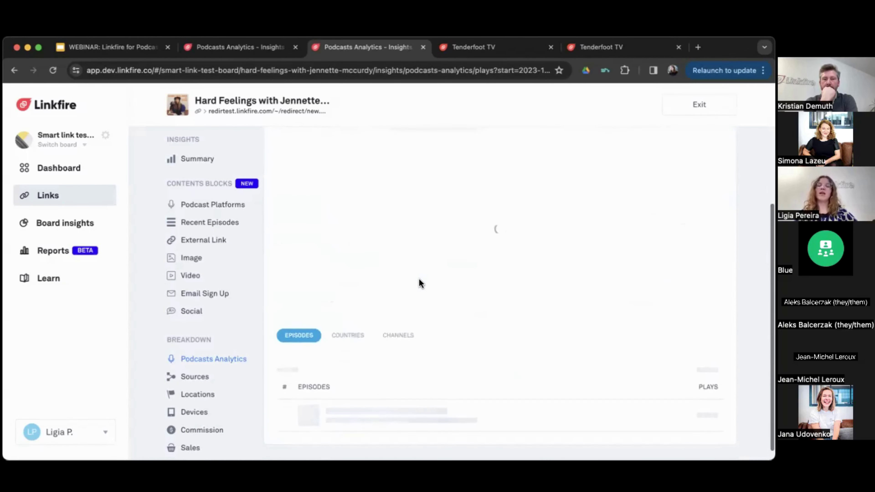
scroll(420, 285, "down", 5)
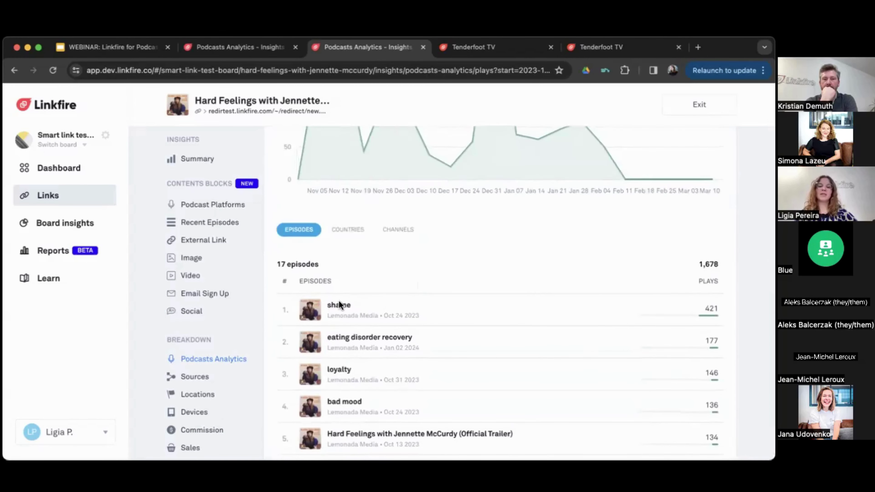
scroll(327, 439, "down", 2)
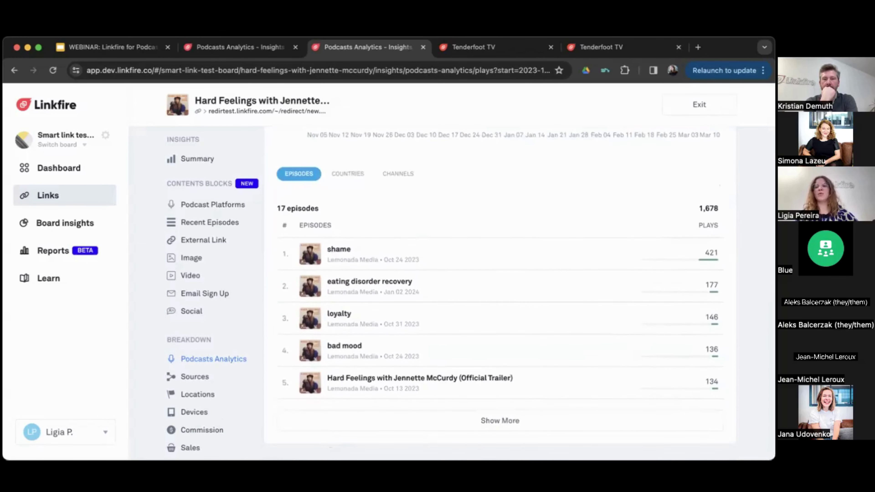
- View the Listeners and Engaged Listeners trends with their breakdowns by episodes
scroll(496, 328, "up", 10)
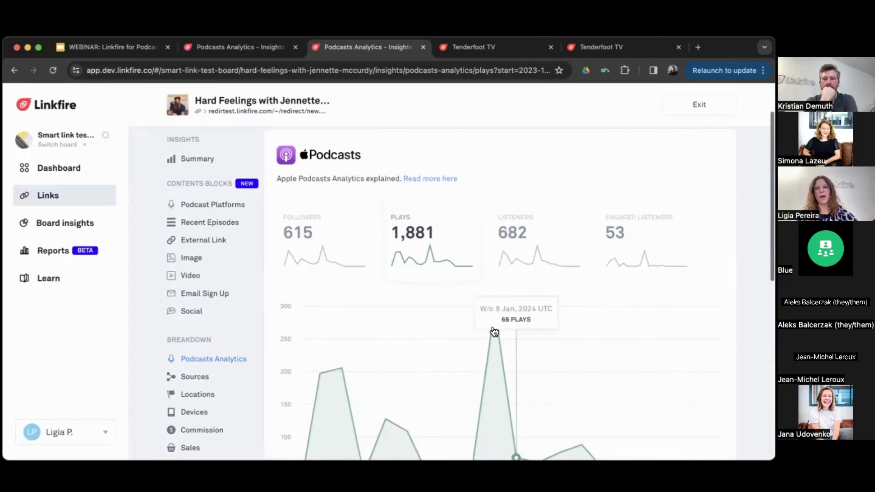
left_click(523, 252)
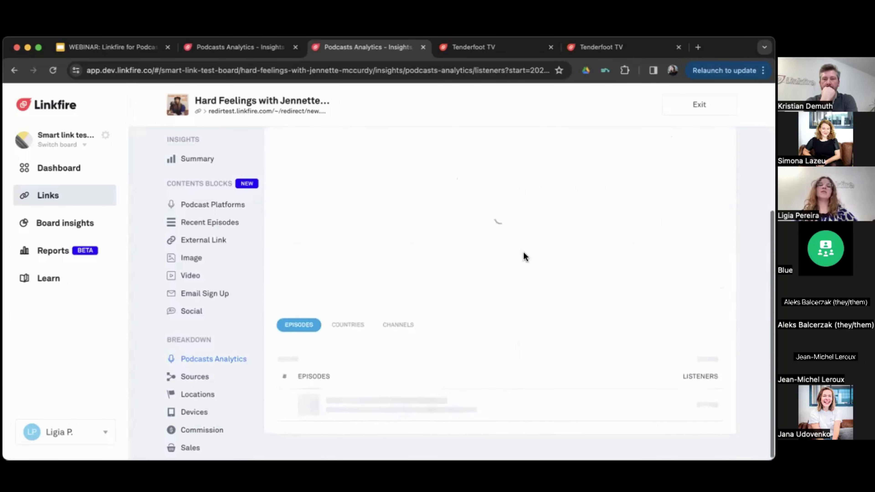
scroll(523, 251, "down", 5)
scroll(414, 334, "up", 10)
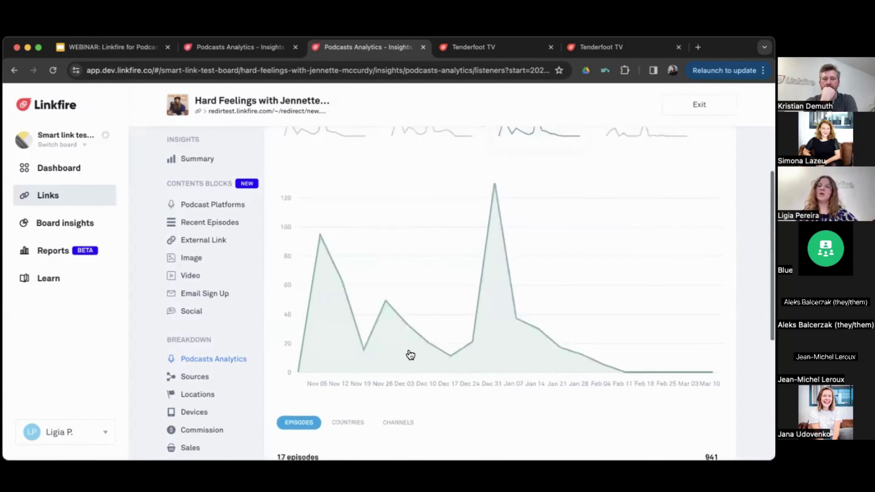
left_click(626, 195)
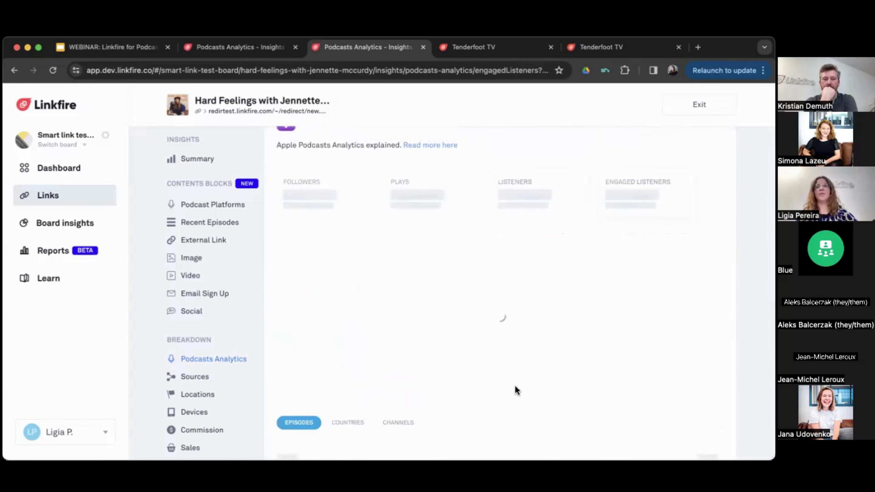
scroll(515, 385, "down", 1)
scroll(517, 391, "down", 5)
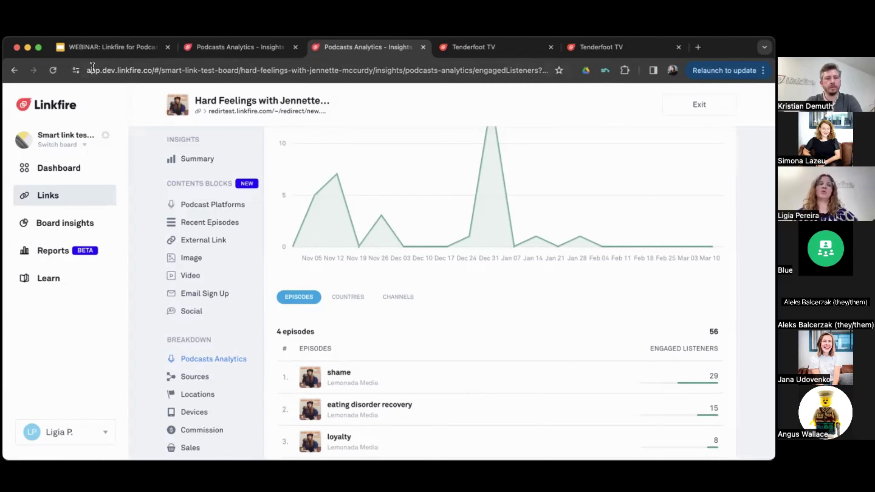
- Switch to the webinar presentation in Google Slides and show the slide about aggregated, anonymised and non-PII data
left_click(112, 50)
left_click(138, 283)
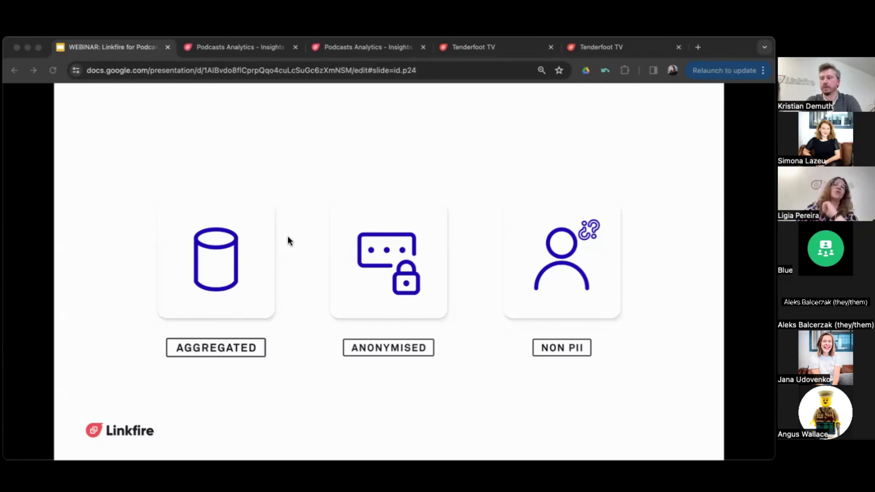
- Present the use cases section title slide, the Dear Media social profiles example and the Lemonada Call Declined newsletter link example
left_click(290, 240)
key("Right")
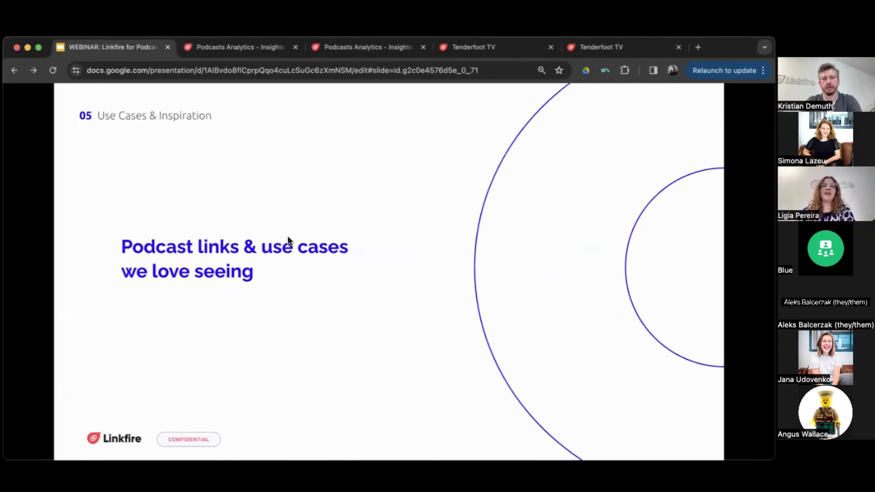
key("Left")
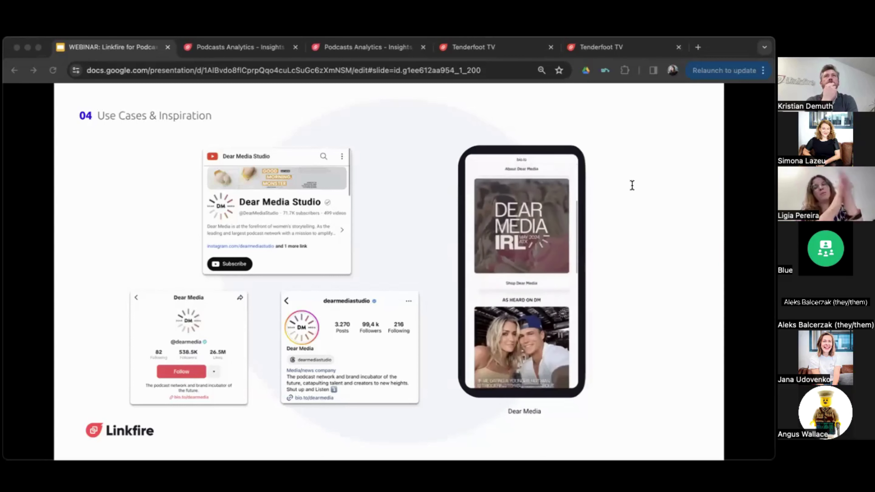
left_click(207, 210)
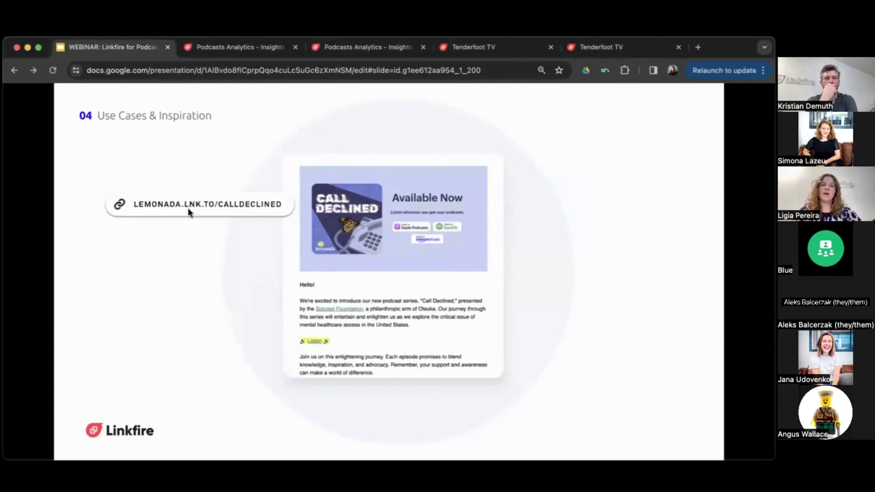
- Advance to the Lemonada Media Archetypes newsletter example and the Football Clichés link example in Apple Podcasts
key("Right")
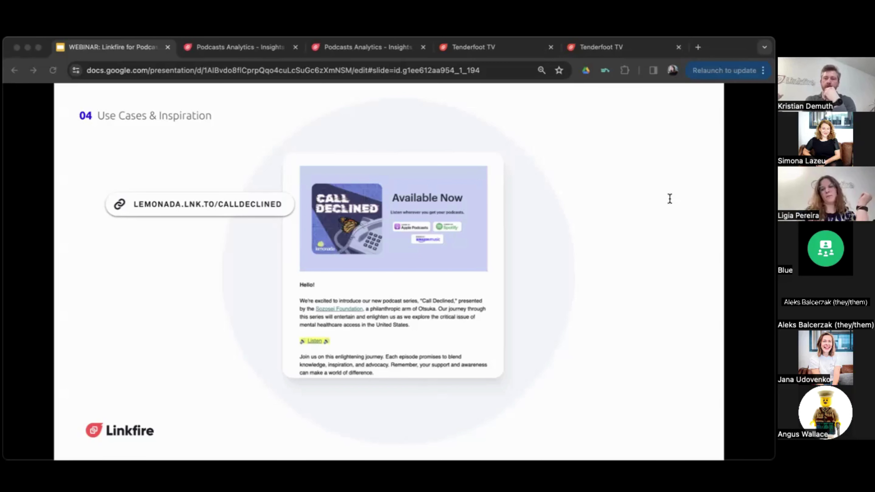
key("Down")
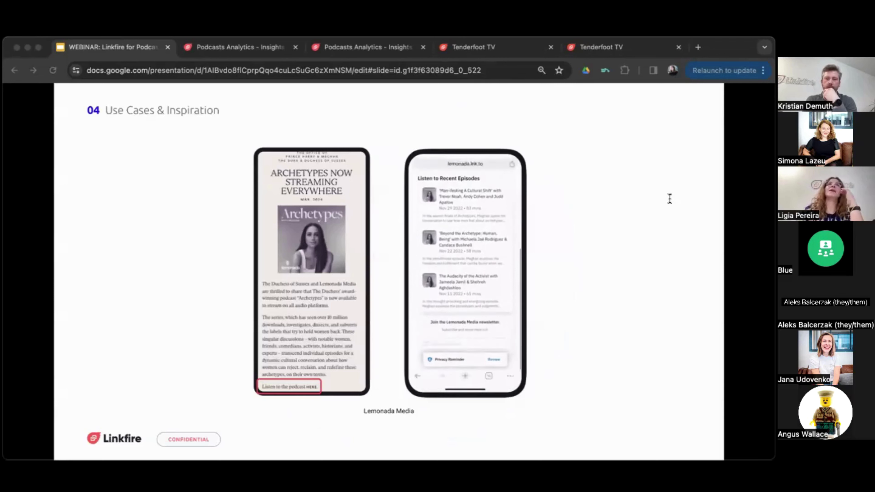
key("Down")
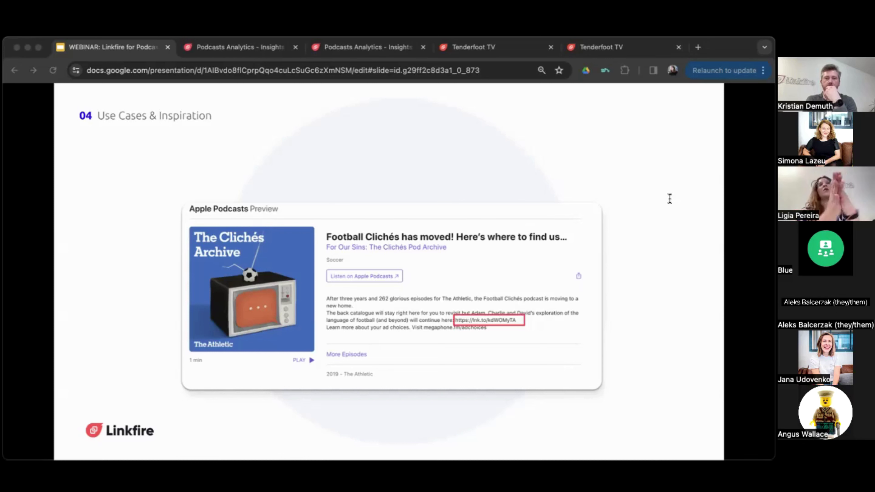
- Show the slides with Instagram bio links, network bio pages and podcast landing pages from Tenderfoot, Koala Kids, Dear Media and other networks
key("Right")
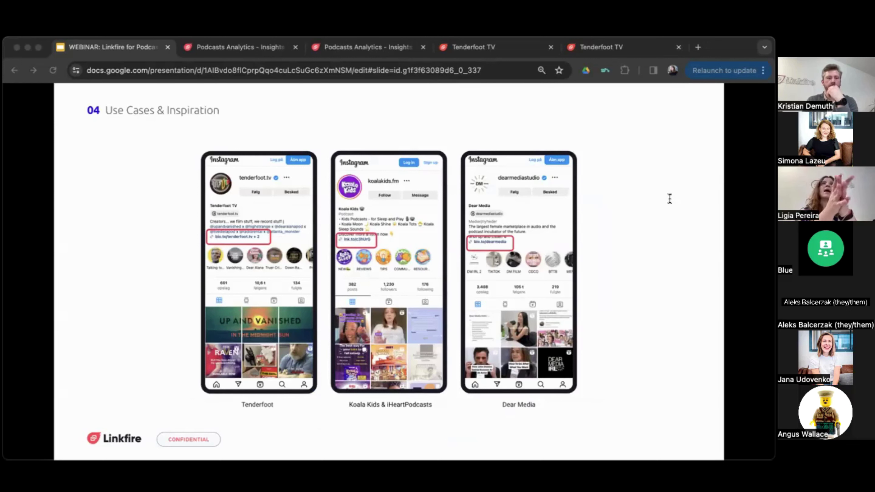
key("Right")
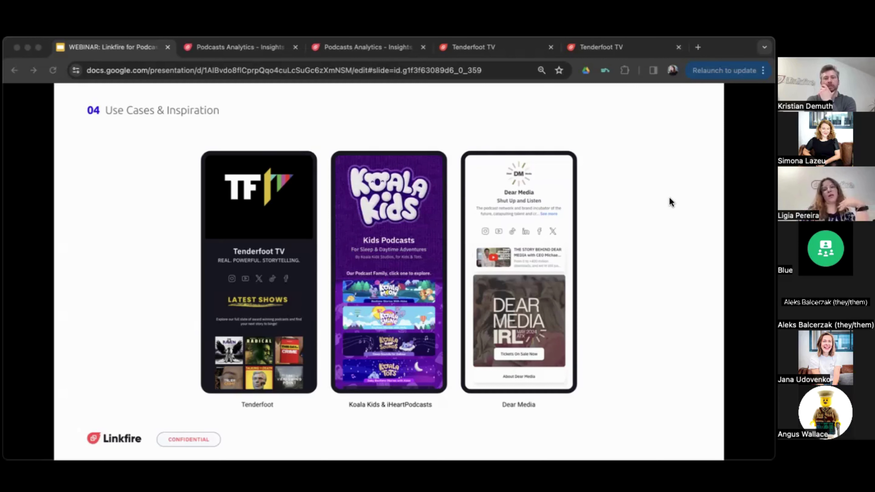
key("Right")
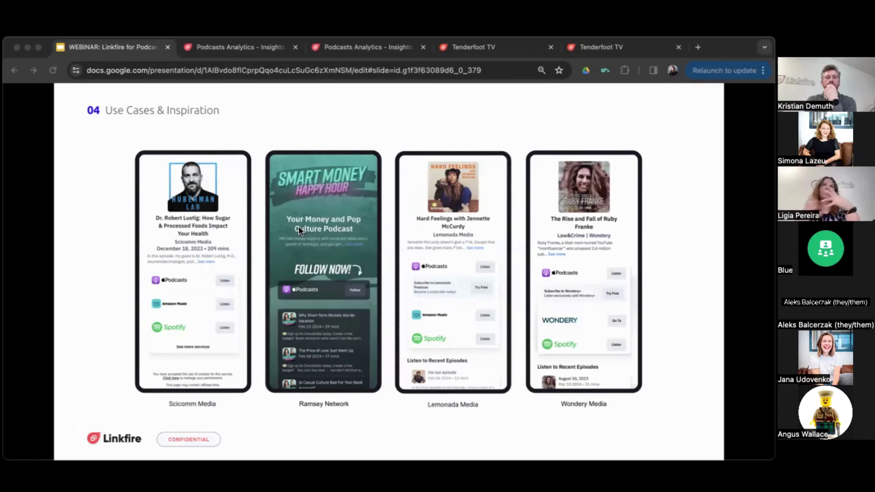
key("Right")
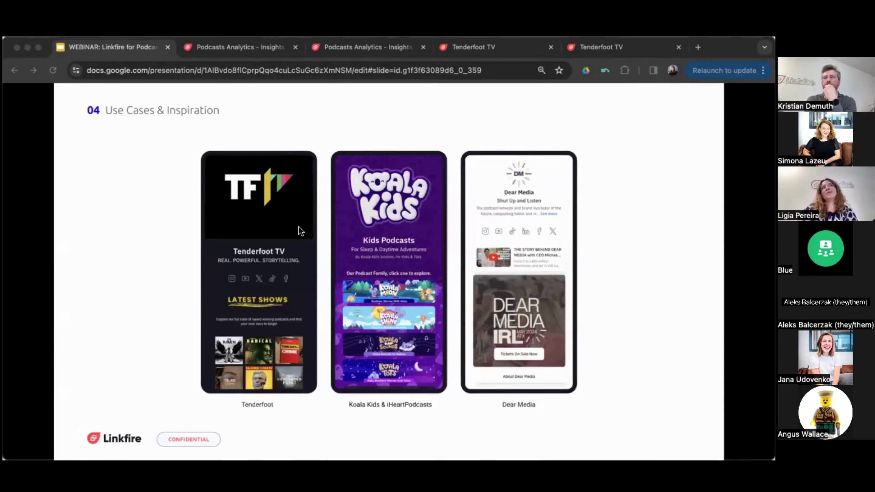
- Revisit the Scicomm, Ramsey, Lemonada and Wondery landing page examples and finish on the Questions & Answers slide
key("Right")
key("Right")
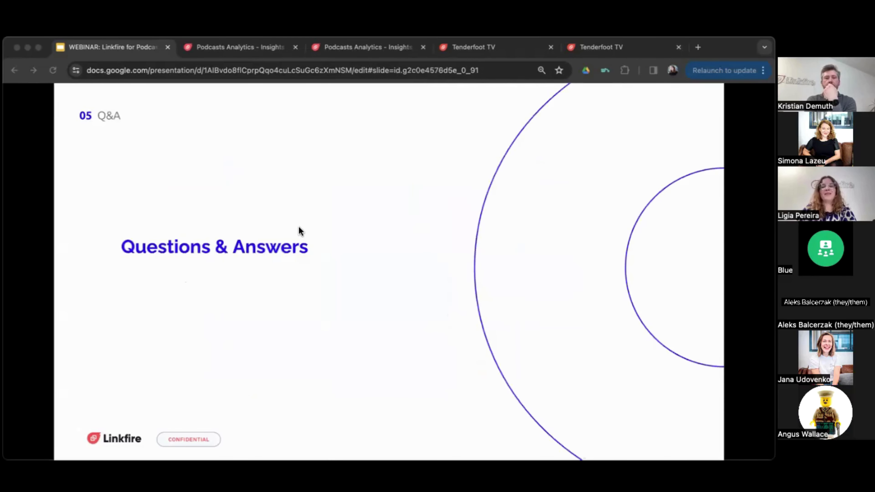
key("Left")
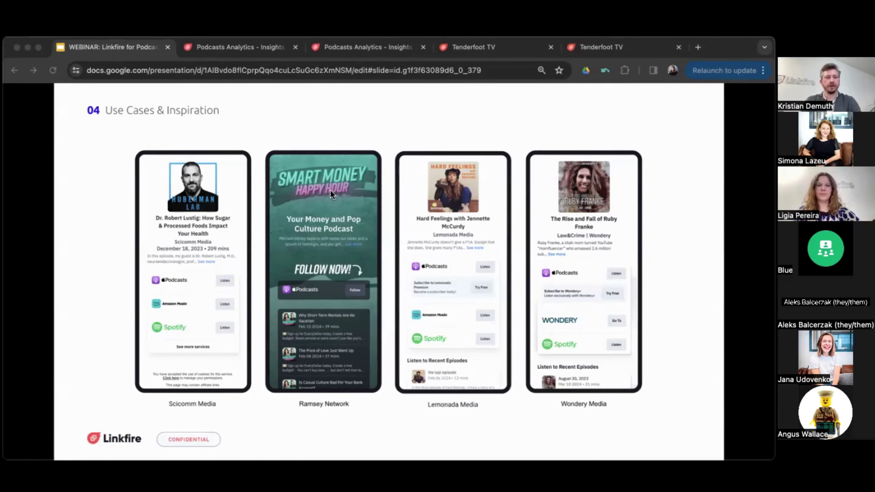
left_click(134, 49)
key("Down")
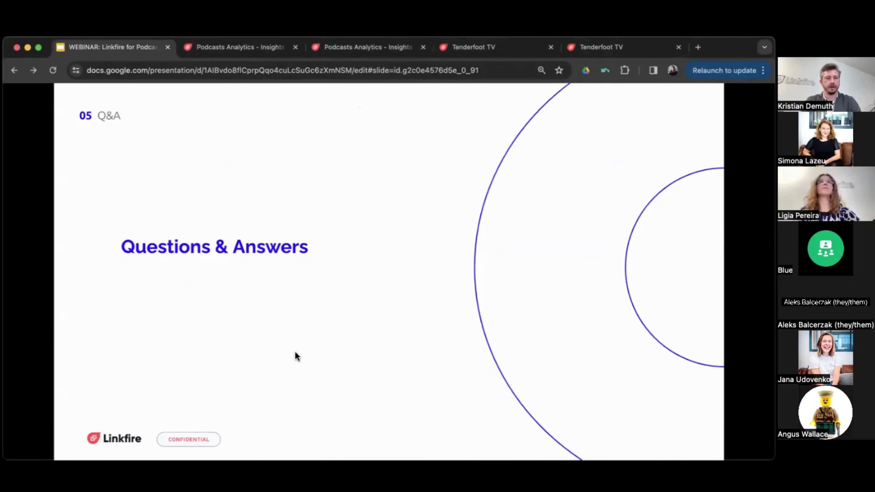